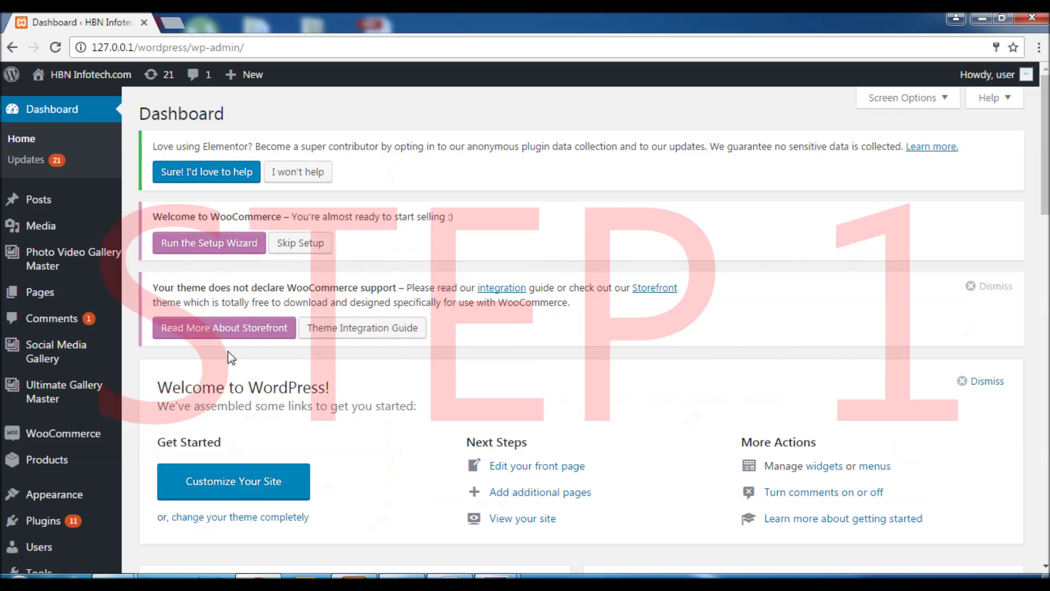
Go to payumoney.com's integration guide and download the WooCommerce plugin package from Shopping Carts.
left_click(175, 22)
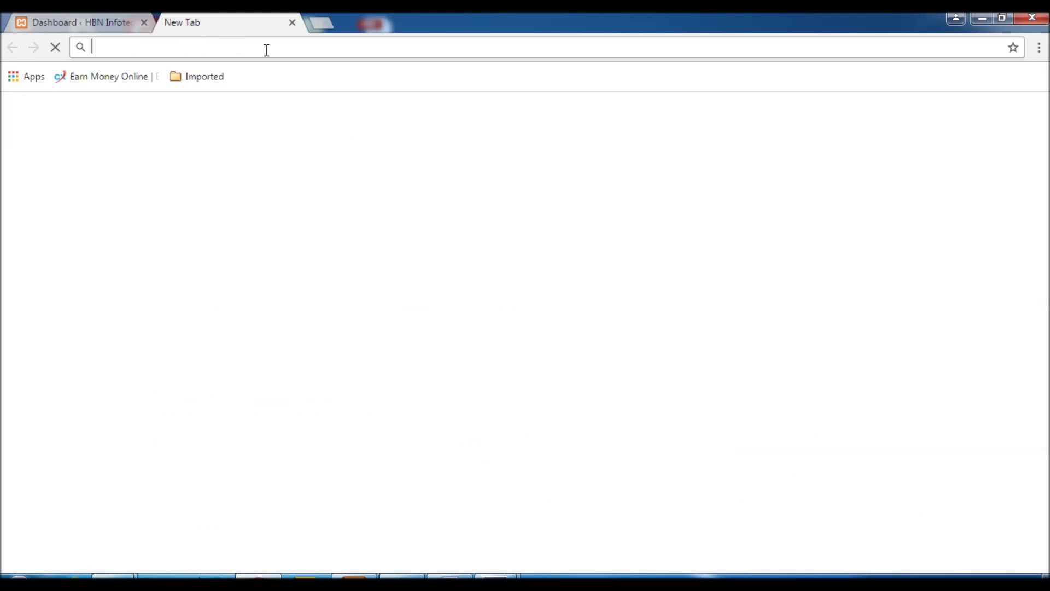
type("payumoney.com")
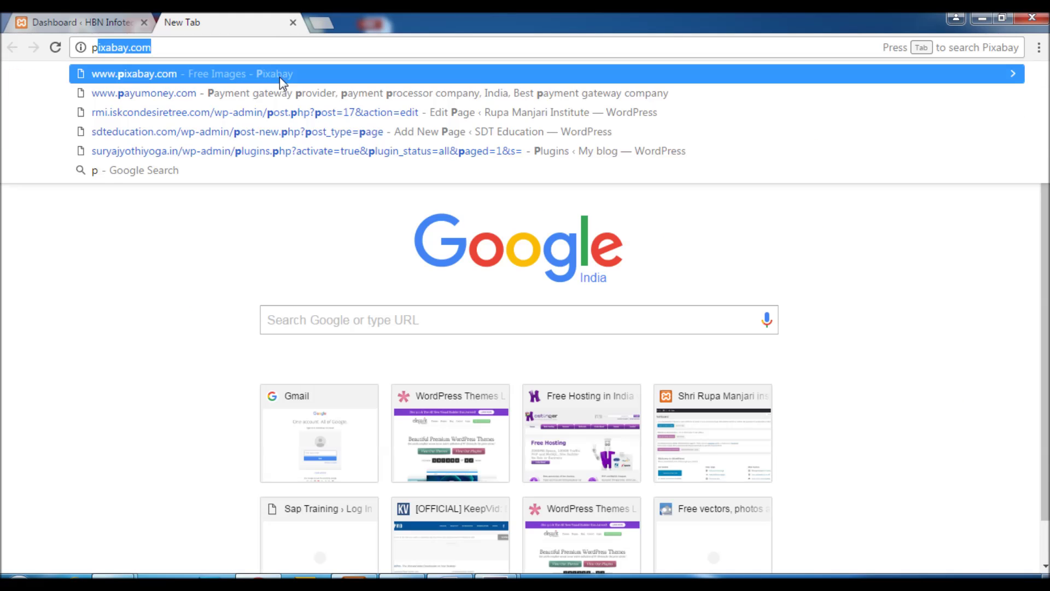
left_click(280, 77)
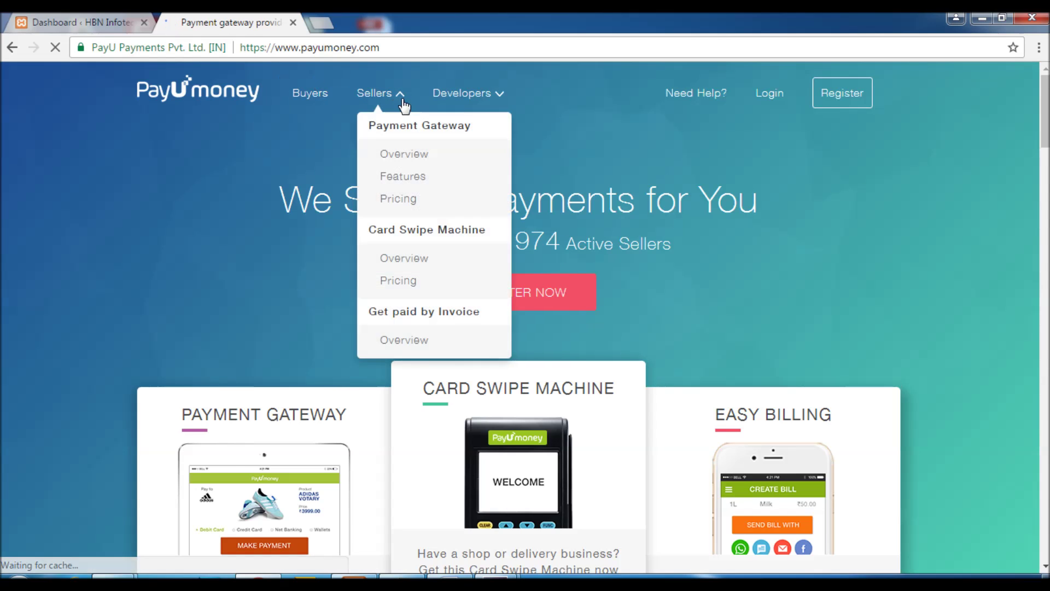
mouse_move(467, 93)
left_click(466, 130)
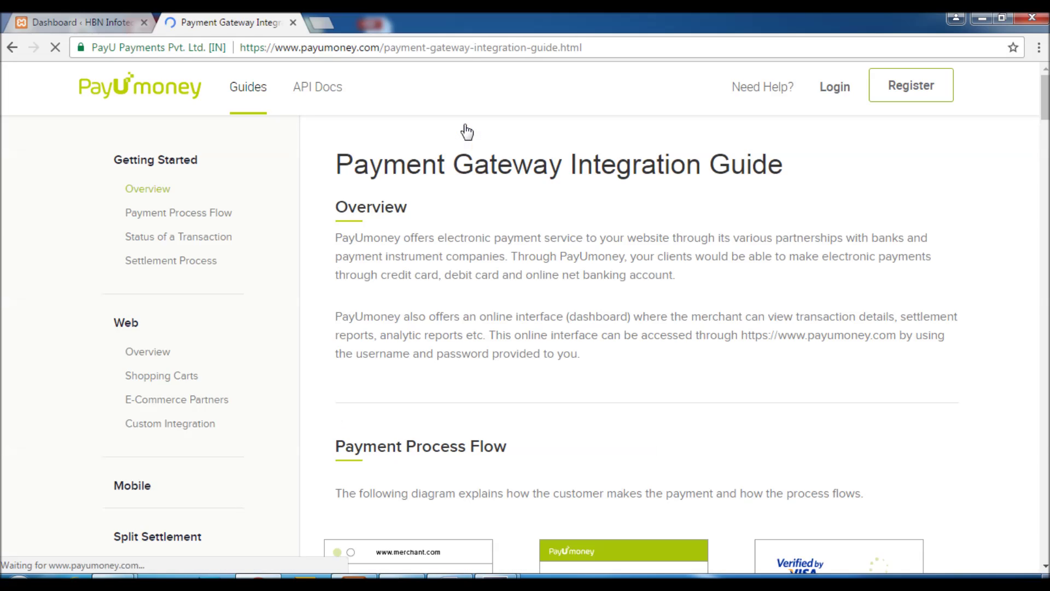
scroll(427, 207, "down", 10)
scroll(446, 209, "down", 20)
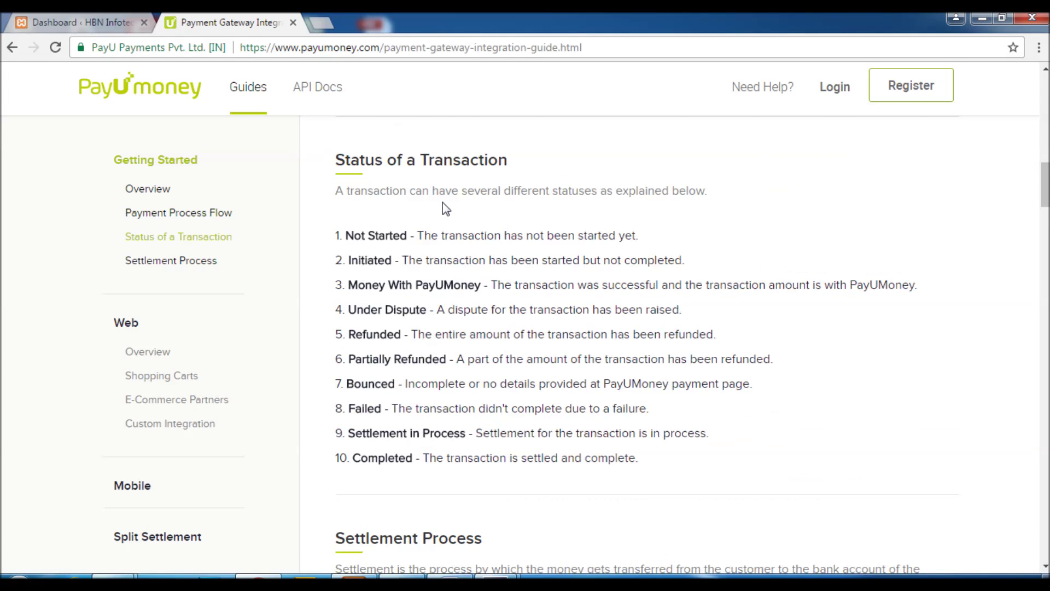
scroll(444, 208, "down", 7)
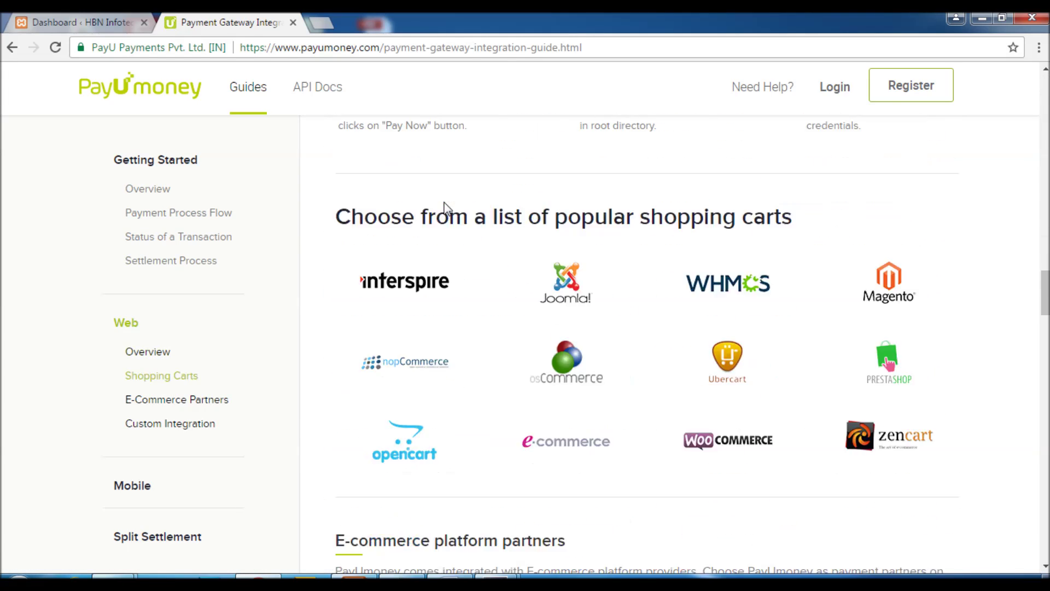
mouse_move(734, 453)
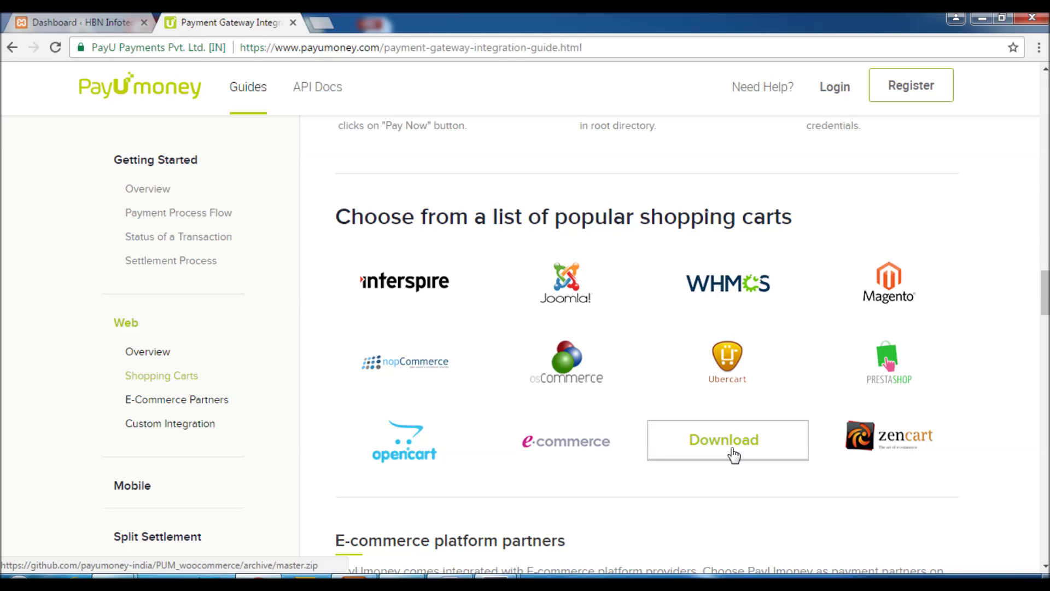
left_click(734, 454)
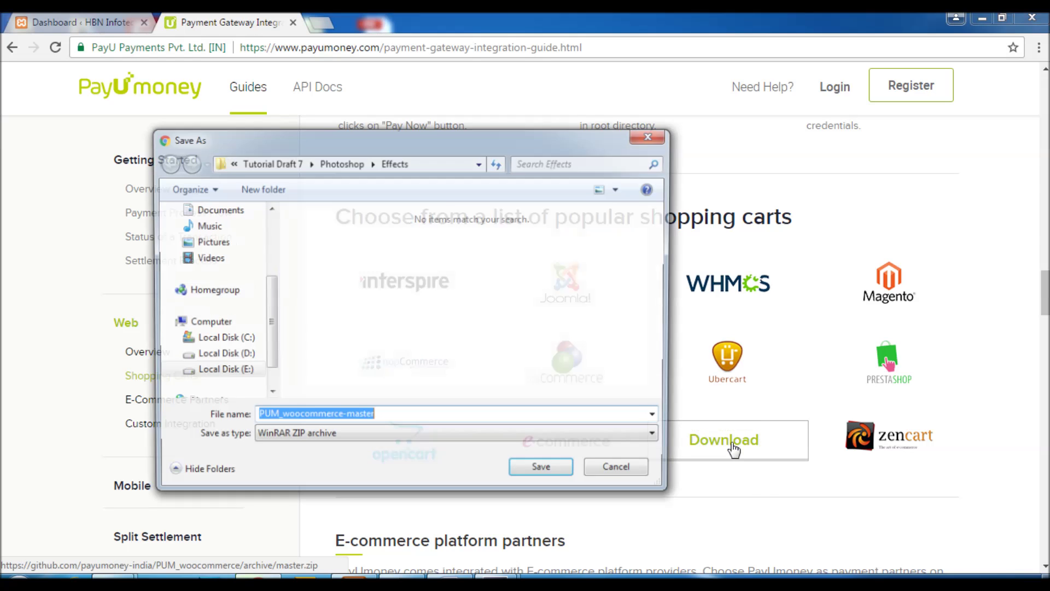
Save the PUM_woocommerce-master zip into a new Desktop folder named Payumoney.
scroll(270, 324, "up", 5)
left_click(209, 232)
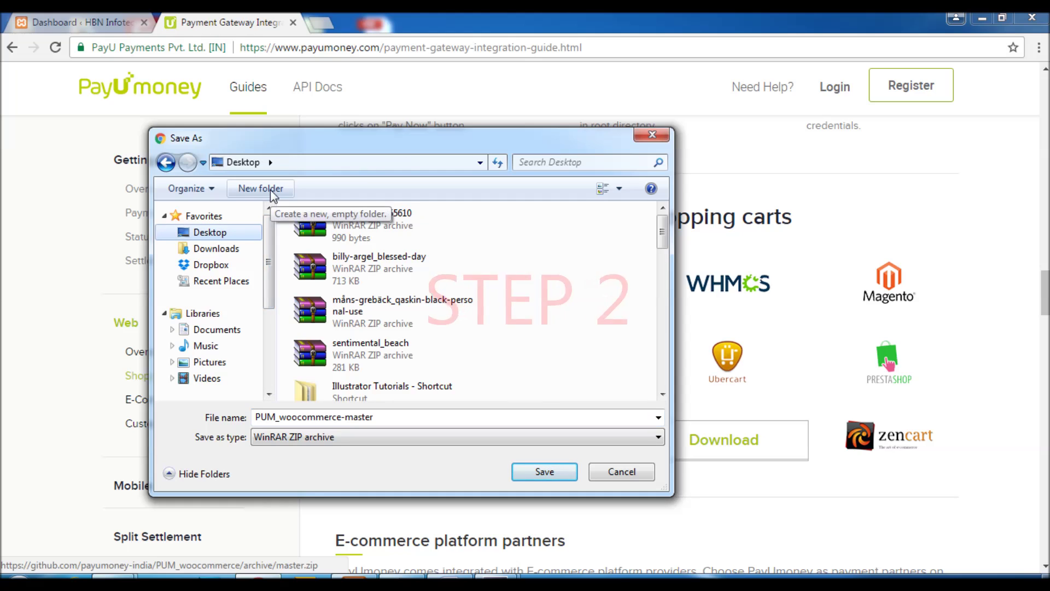
left_click(270, 190)
type("Pau")
key("BackSpace")
type("yumoney")
key("Return")
key("Return")
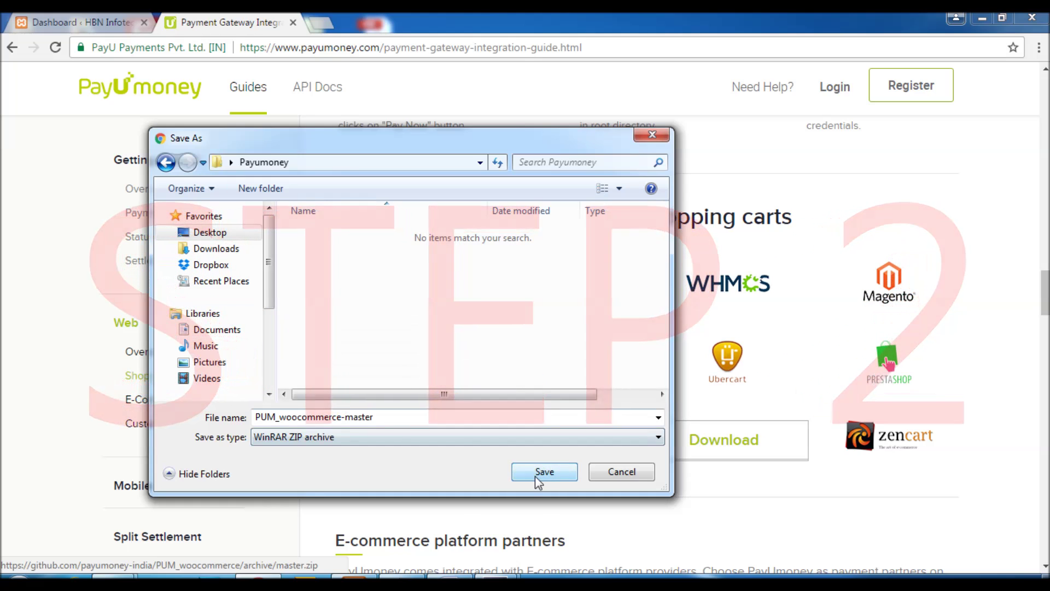
left_click(536, 474)
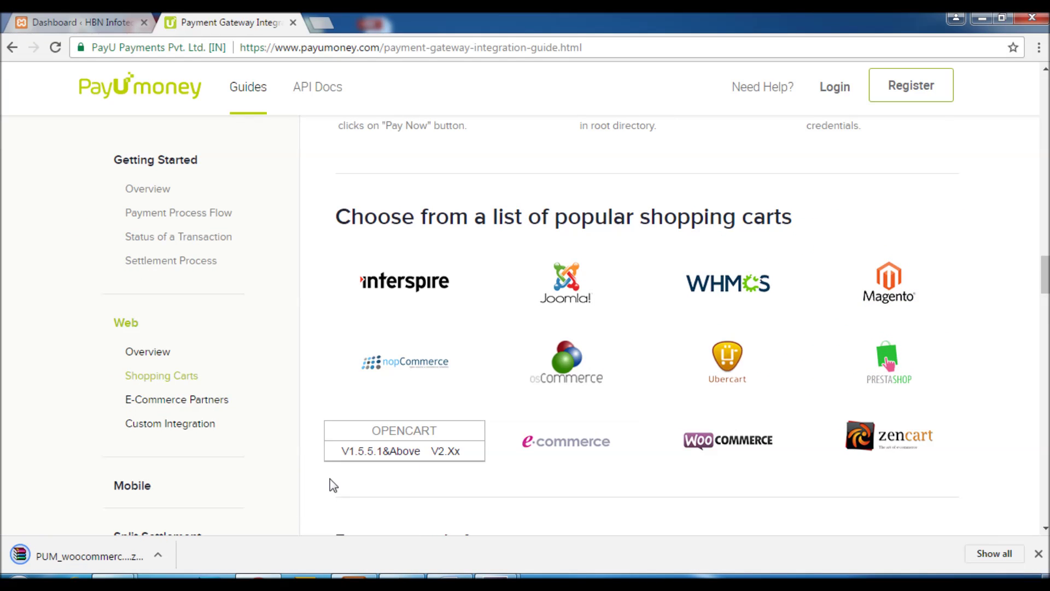
Extract the downloaded PUM_woocommerce-master zip and open its nested folders.
left_click(157, 556)
left_click(192, 501)
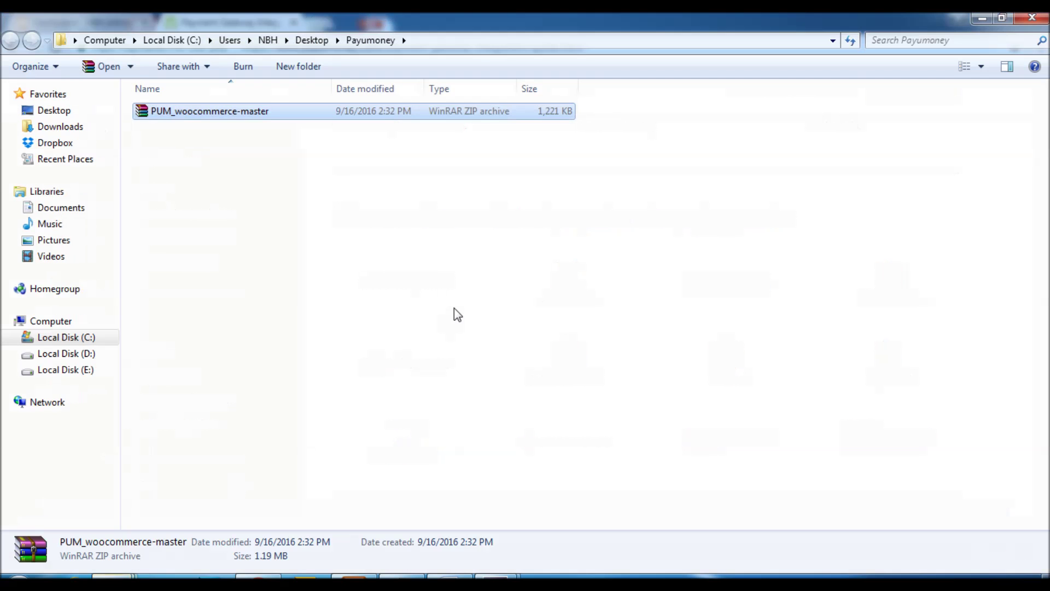
right_click(228, 114)
left_click(283, 156)
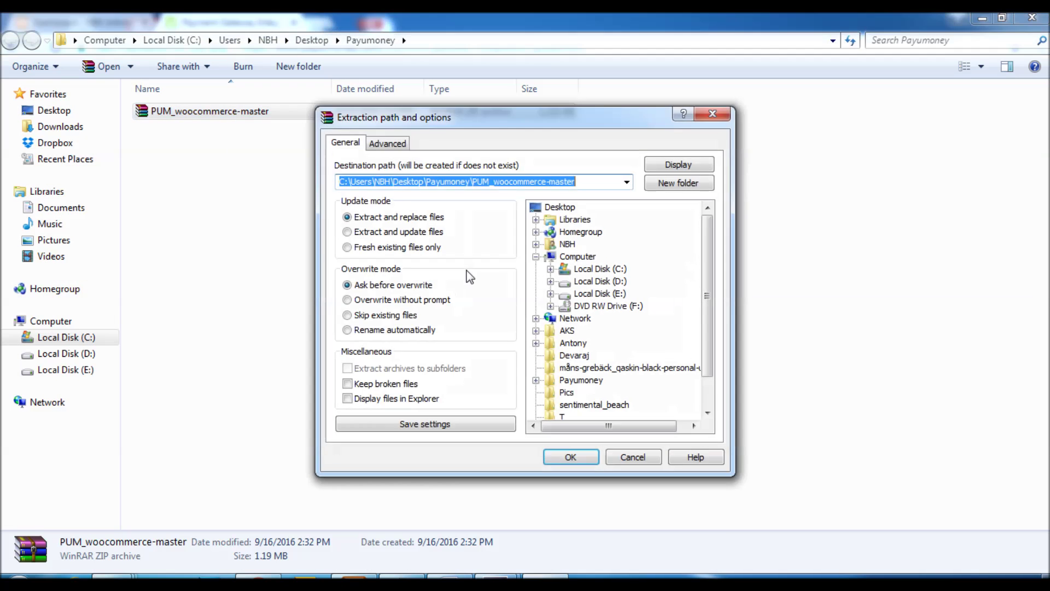
left_click(560, 455)
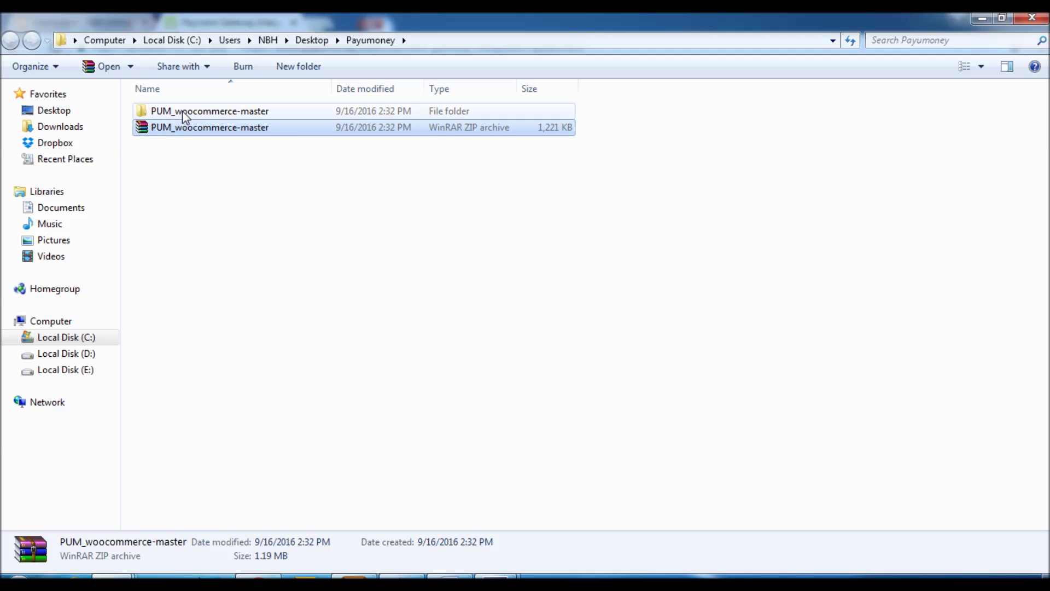
double_click(182, 111)
double_click(183, 112)
double_click(179, 116)
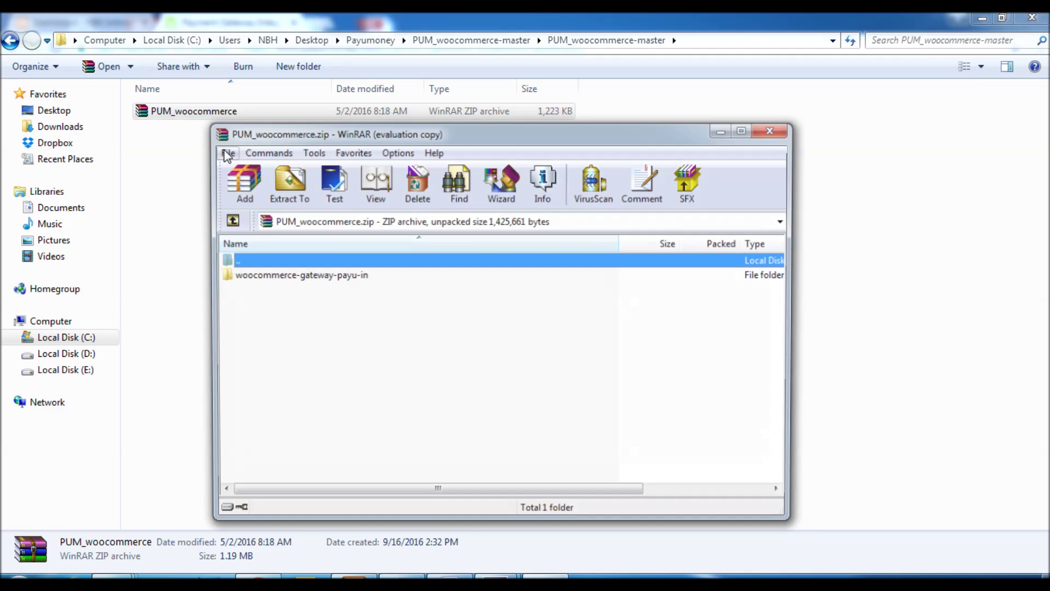
key("Escape")
Extract the PUM_woocommerce archive and open its woocommerce-gateway-payu-in folder.
right_click(201, 117)
left_click(252, 159)
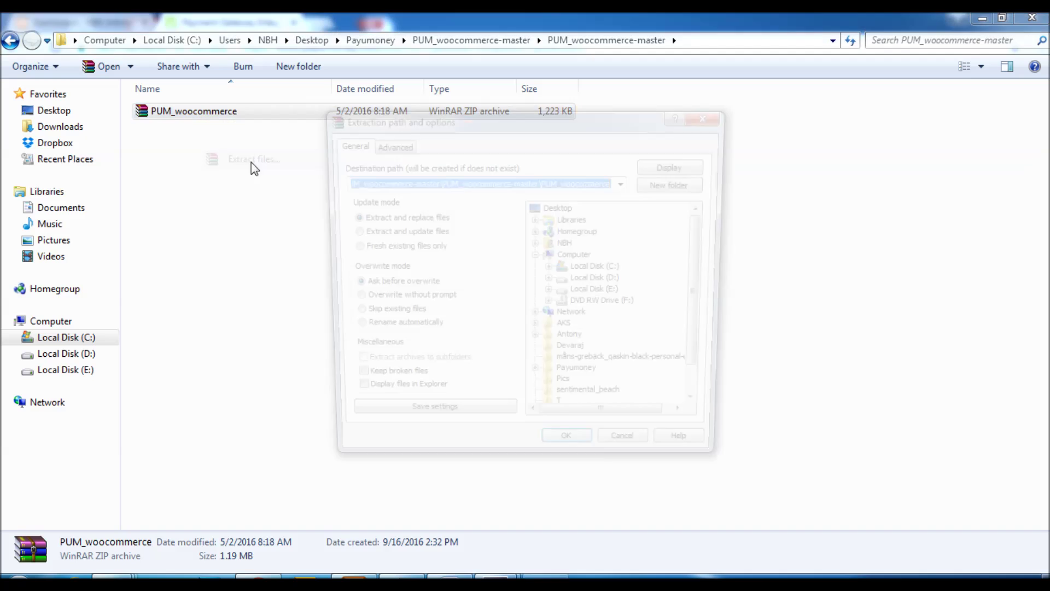
left_click(559, 456)
double_click(189, 112)
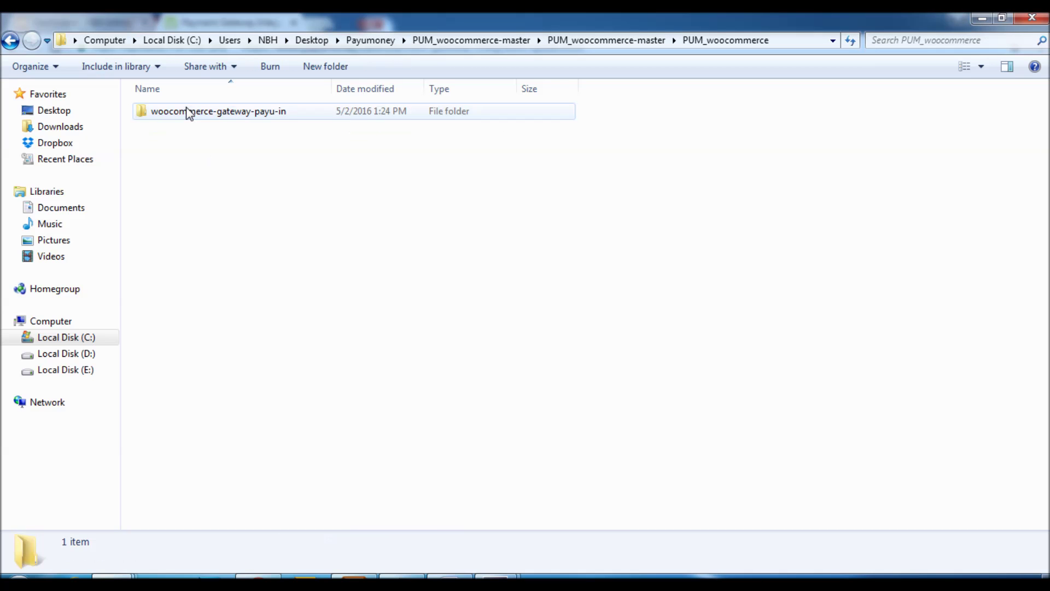
double_click(186, 112)
double_click(185, 129)
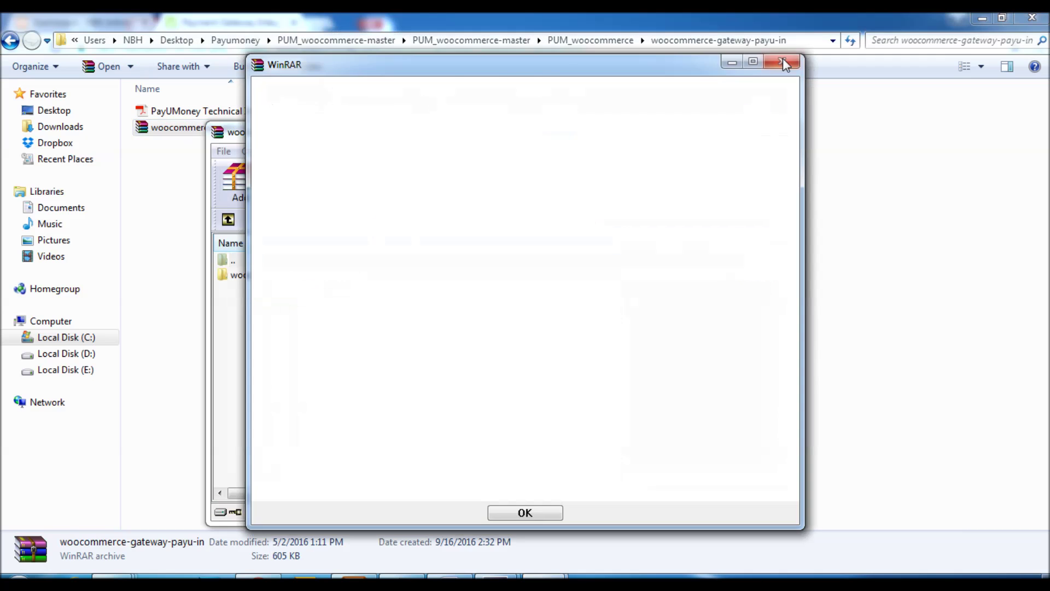
key("Return")
double_click(317, 275)
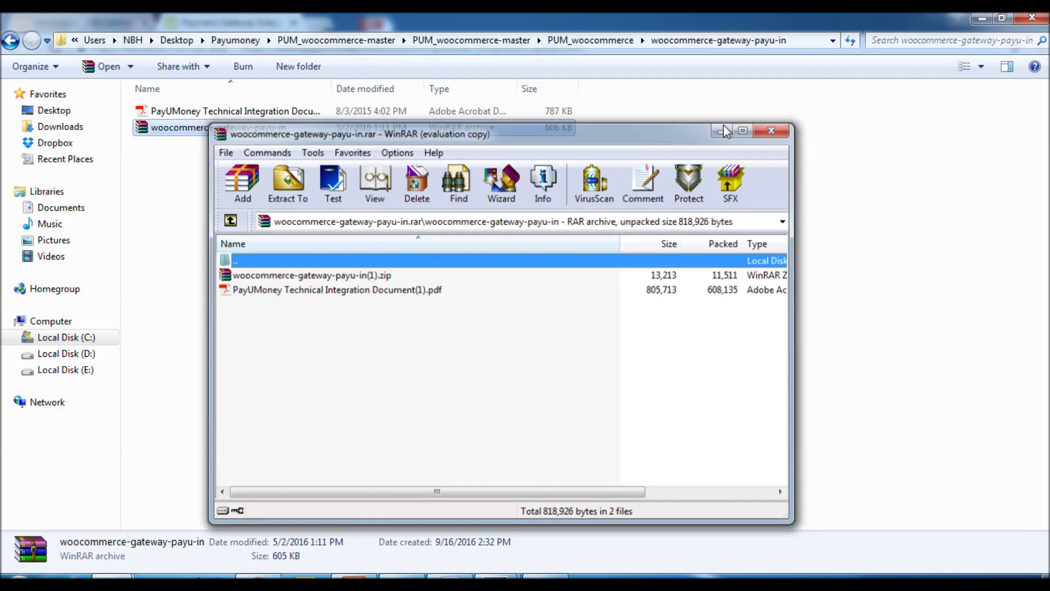
key("Escape")
Extract the woocommerce-gateway-payu-in archive down to the woocommerce-gateway-payu-in(1) zip, then minimize Explorer.
right_click(192, 125)
left_click(224, 170)
left_click(570, 457)
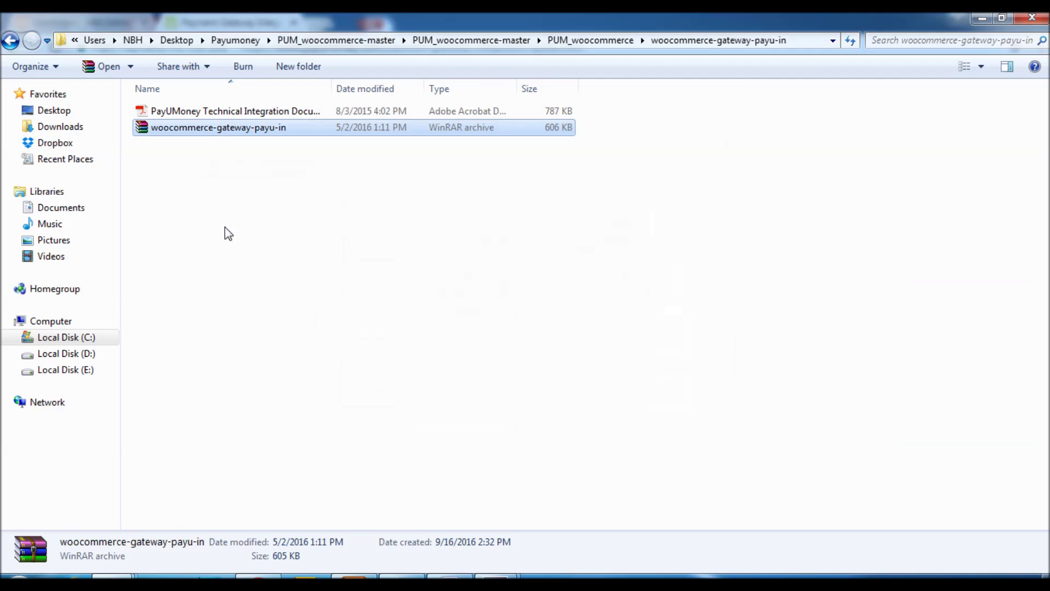
double_click(197, 112)
double_click(195, 113)
double_click(183, 132)
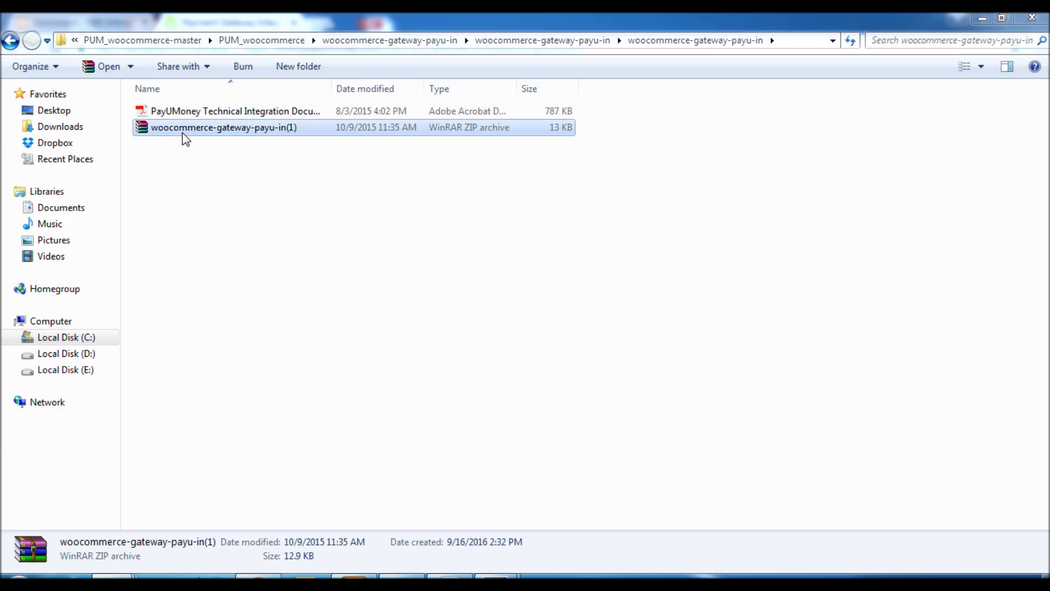
double_click(302, 277)
left_click(583, 331)
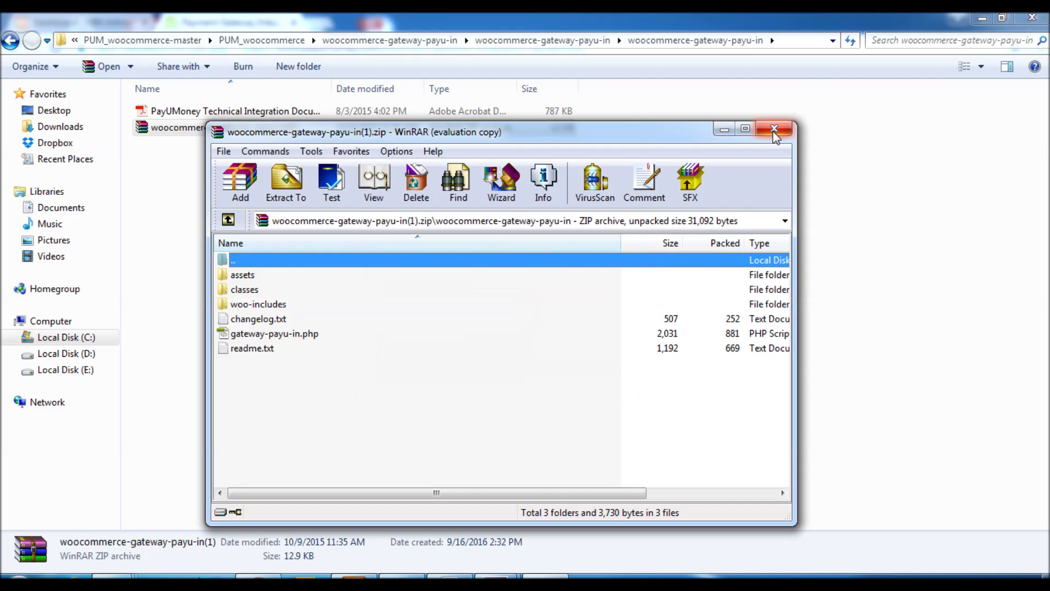
left_click(774, 127)
left_click(418, 303)
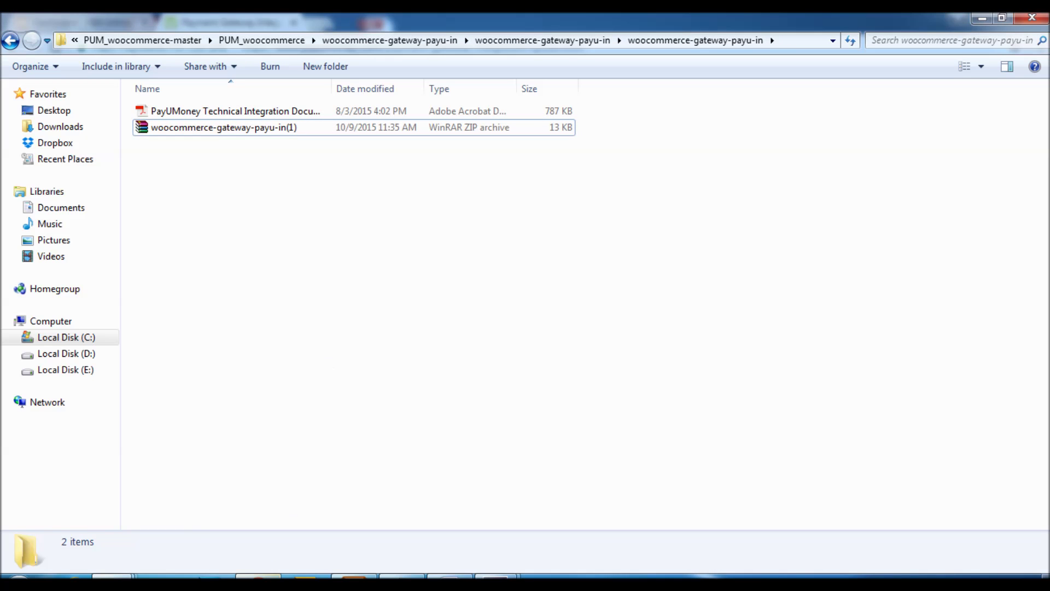
left_click(258, 577)
In the WordPress dashboard, open Plugins > Add New and reveal the Upload Plugin form.
left_click(96, 21)
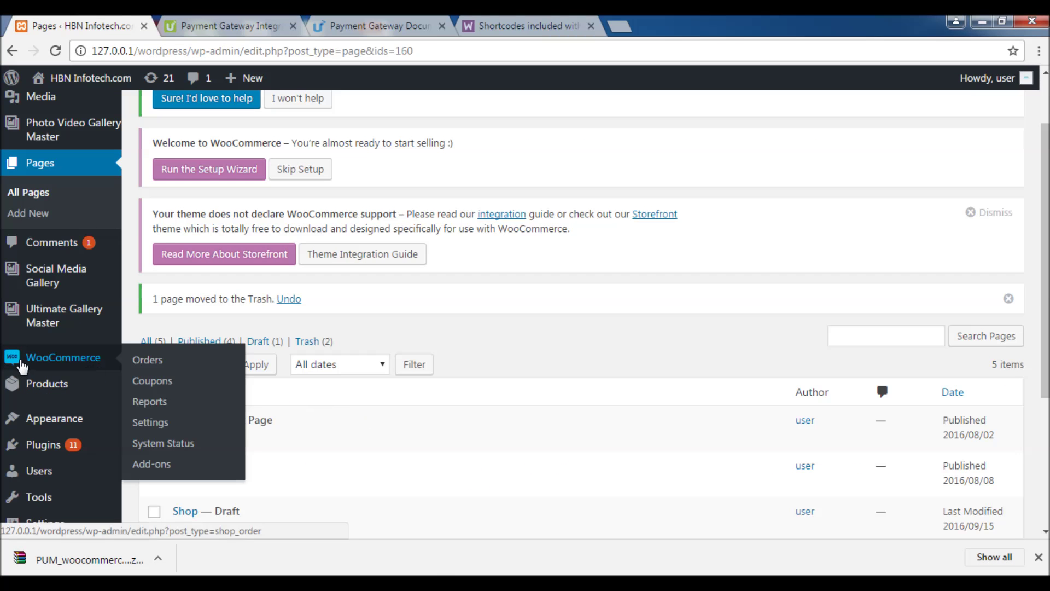
scroll(22, 377, "down", 3)
left_click(142, 398)
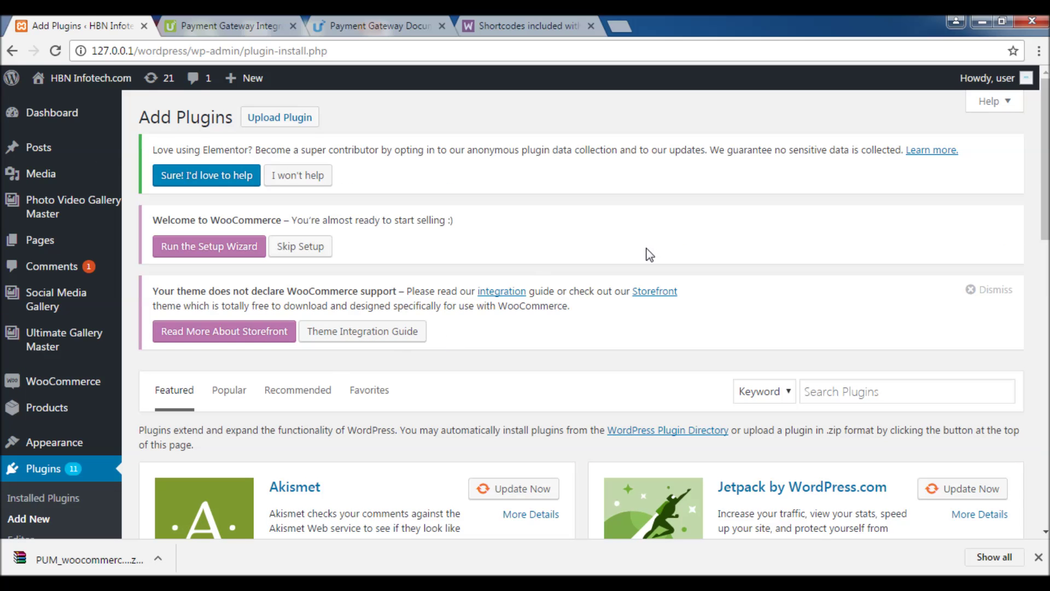
left_click(280, 117)
scroll(572, 388, "down", 1)
scroll(570, 389, "down", 2)
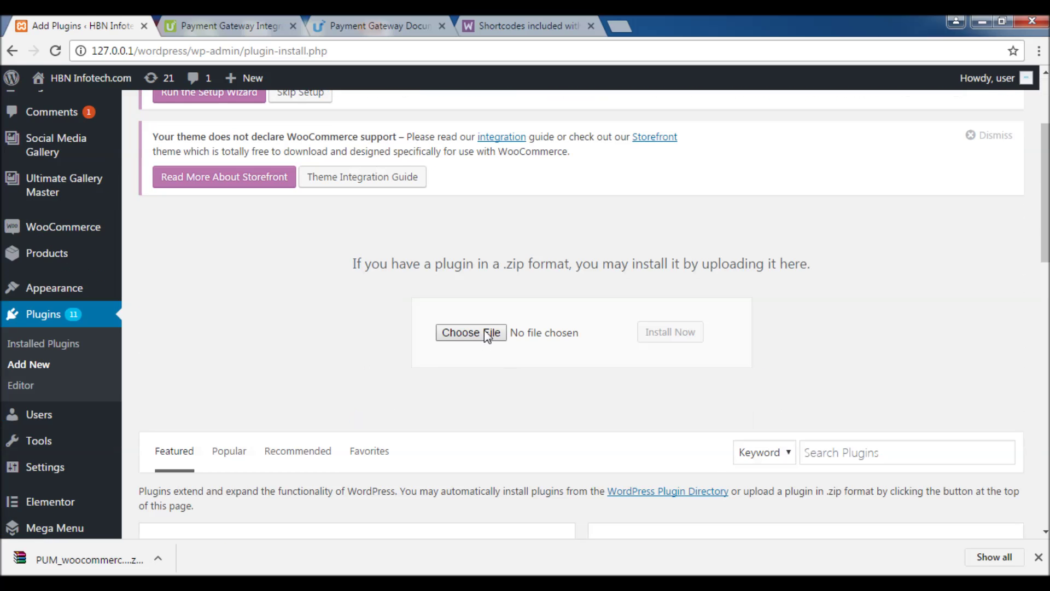
Browse from the Desktop Payumoney folder down to the nested woocommerce-gateway-payu-in folder.
left_click(473, 330)
scroll(234, 257, "up", 3)
left_click(214, 235)
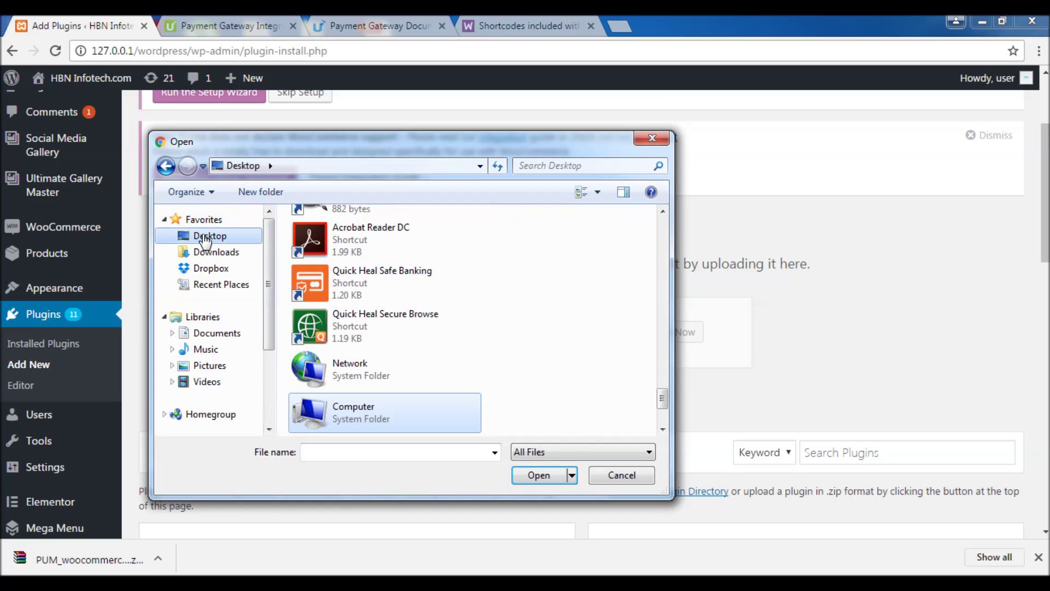
left_click_drag(663, 413, 676, 317)
double_click(363, 349)
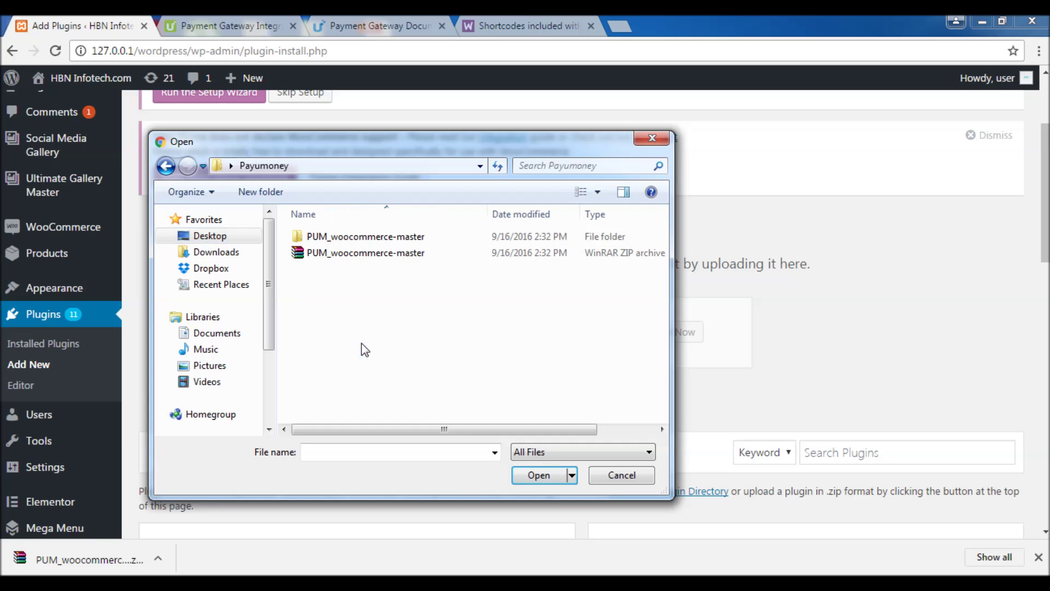
double_click(336, 240)
double_click(336, 242)
double_click(338, 241)
double_click(338, 241)
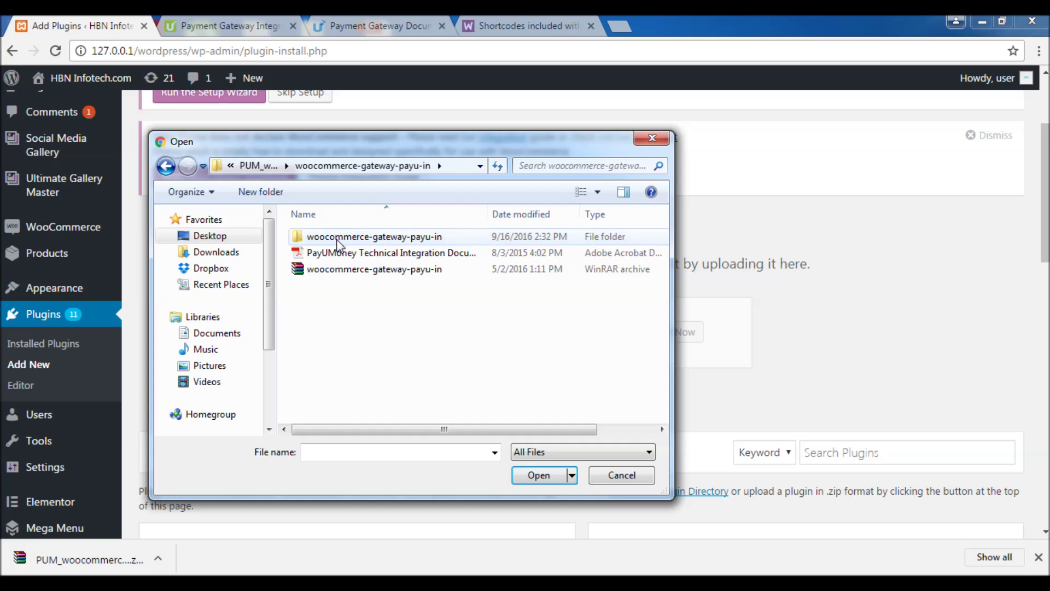
double_click(341, 237)
double_click(342, 237)
Upload woocommerce-gateway-payu-in(1).zip, install it, and activate the plugin.
left_click(340, 255)
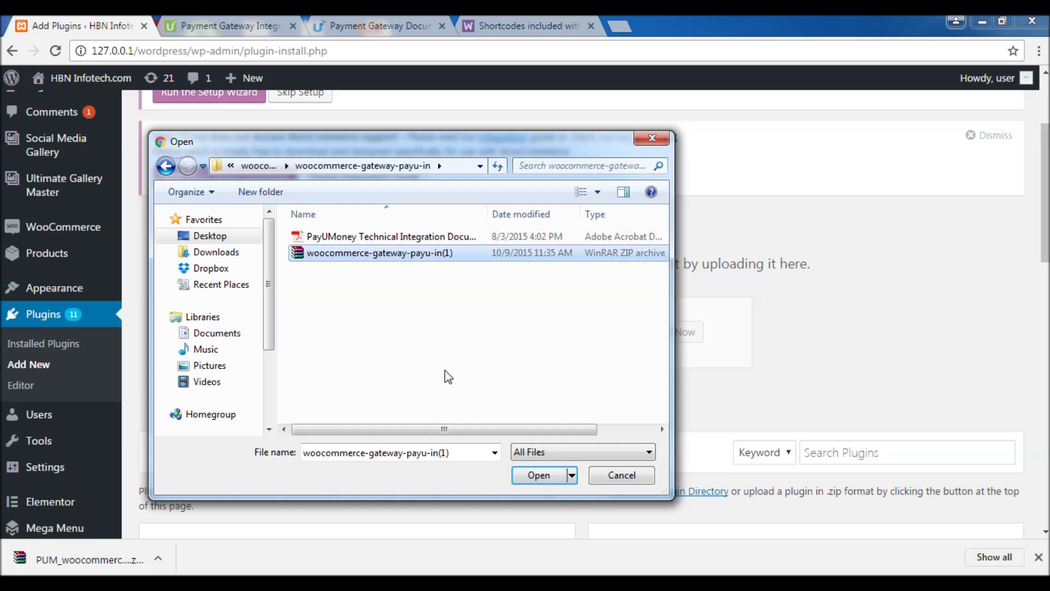
left_click(539, 475)
left_click(681, 339)
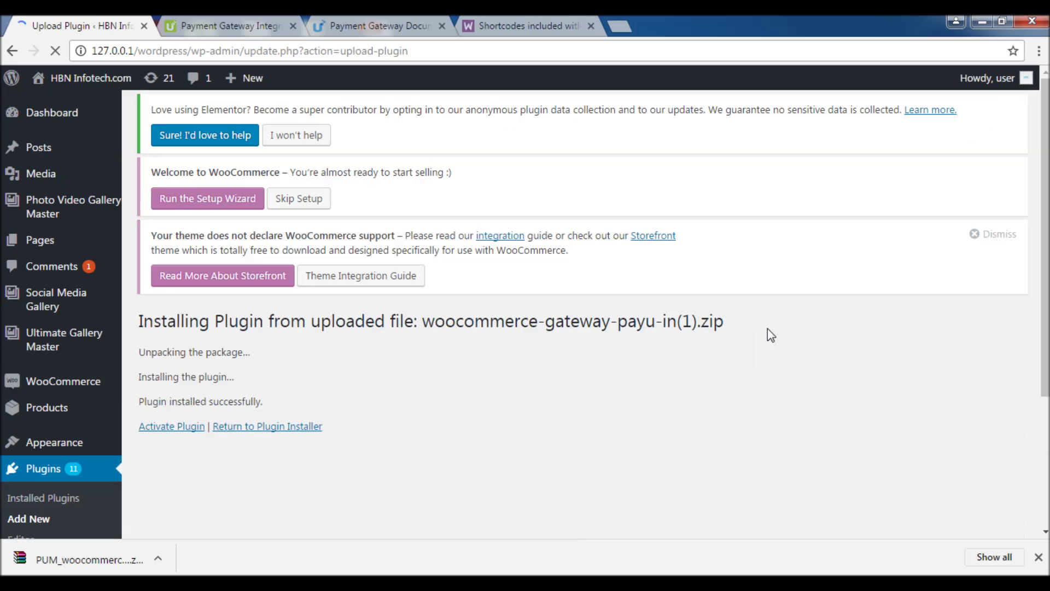
left_click(165, 428)
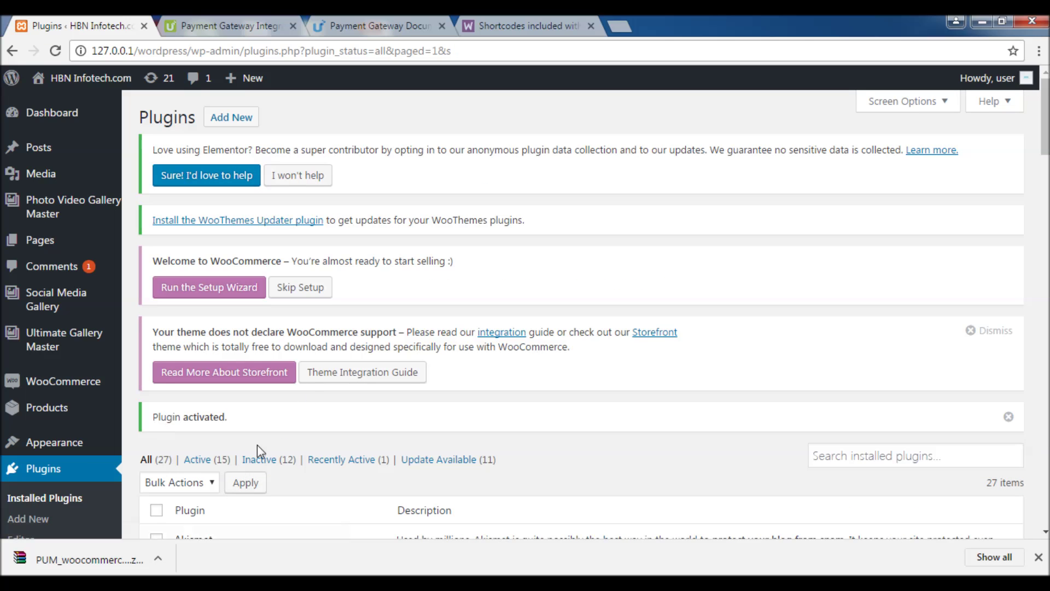
Set the WooCommerce store currency to Indian Rupee (Rs.) and save the general settings.
scroll(180, 432, "down", 1)
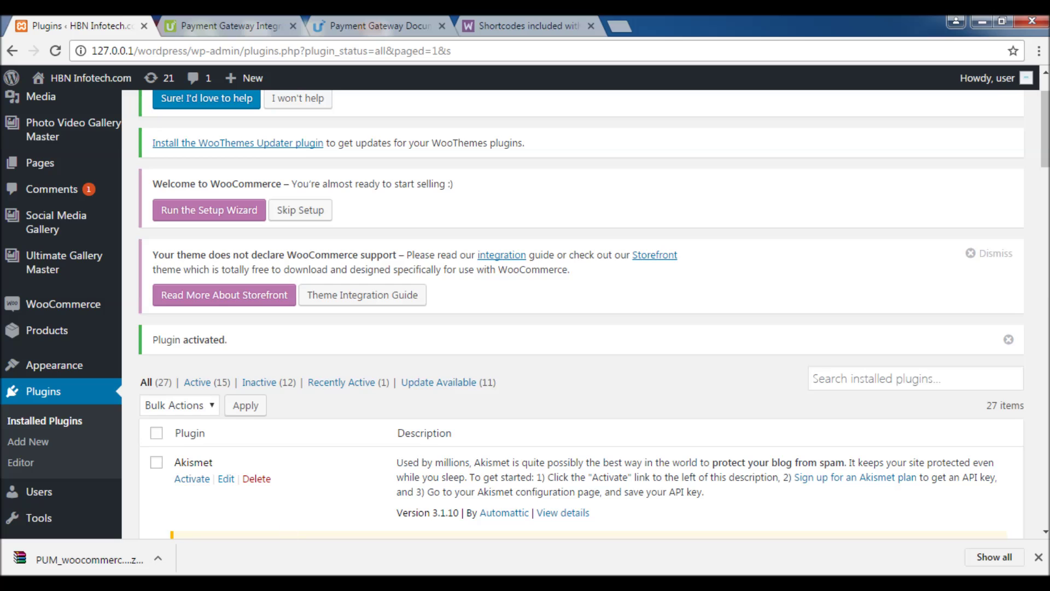
mouse_move(62, 303)
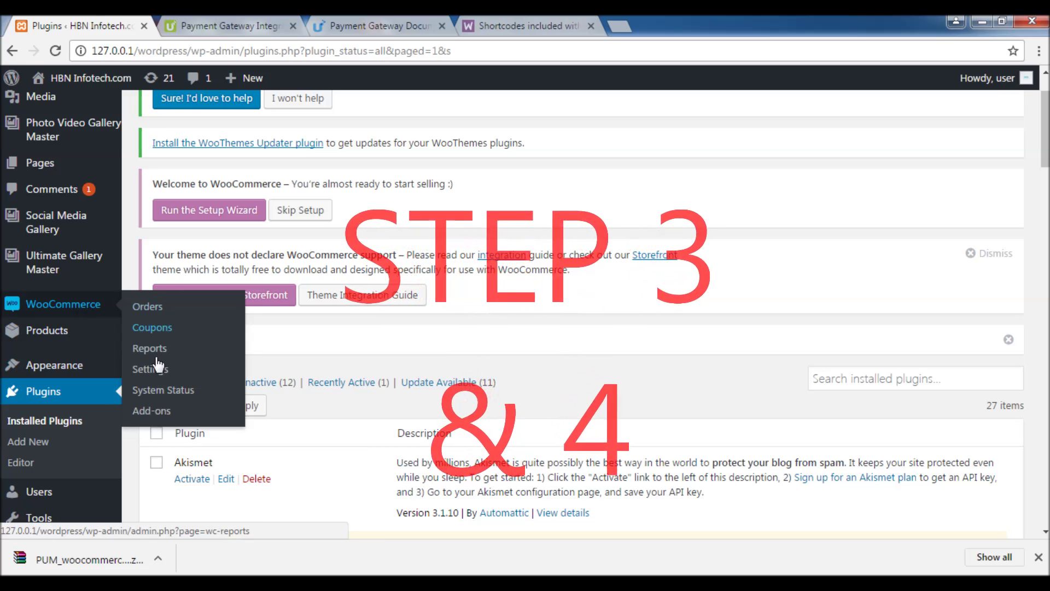
left_click(153, 375)
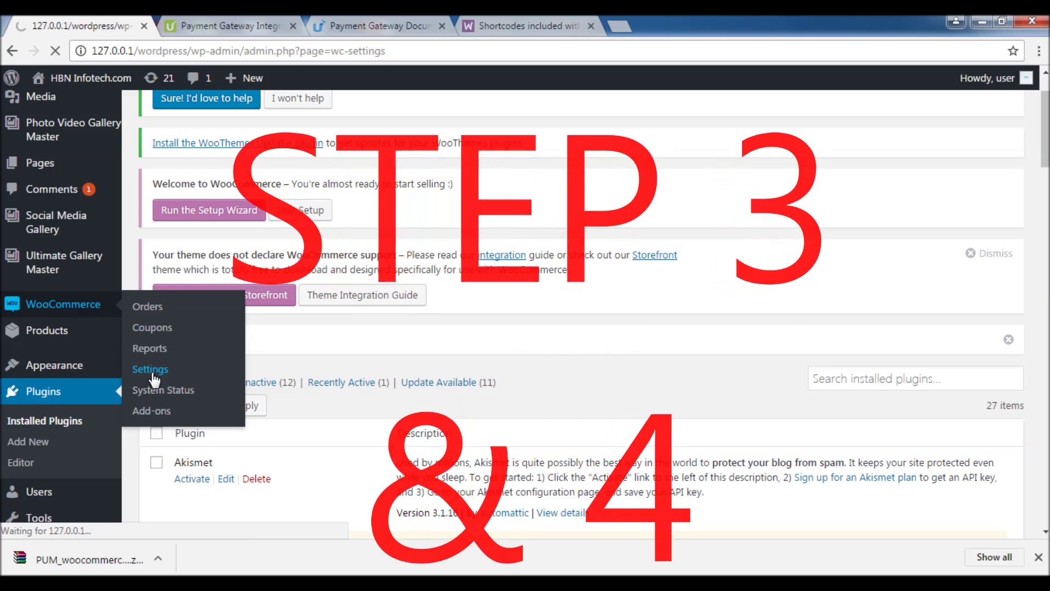
scroll(461, 354, "down", 7)
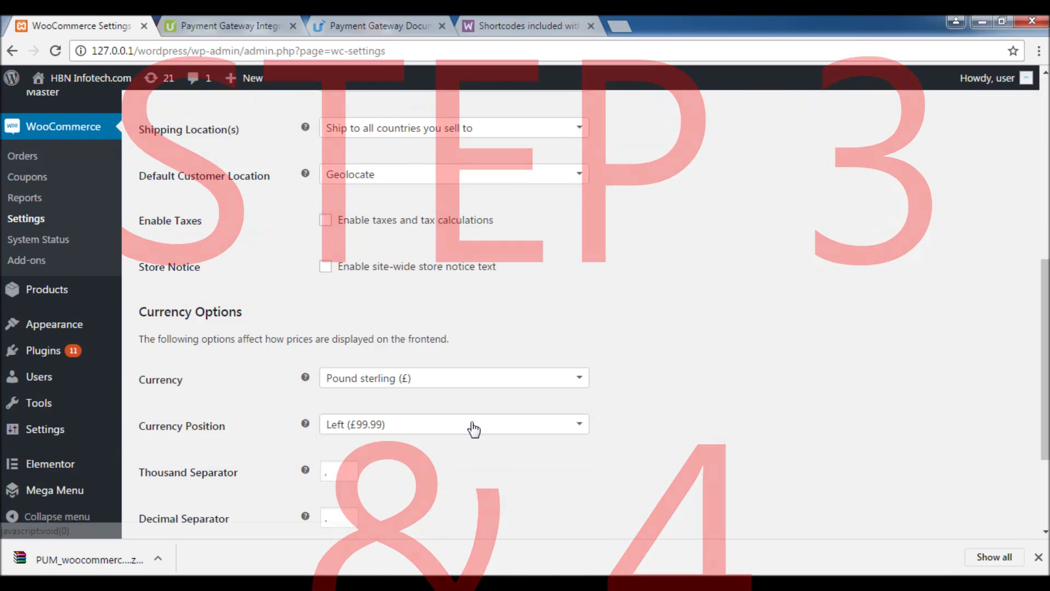
left_click(426, 383)
type("indi")
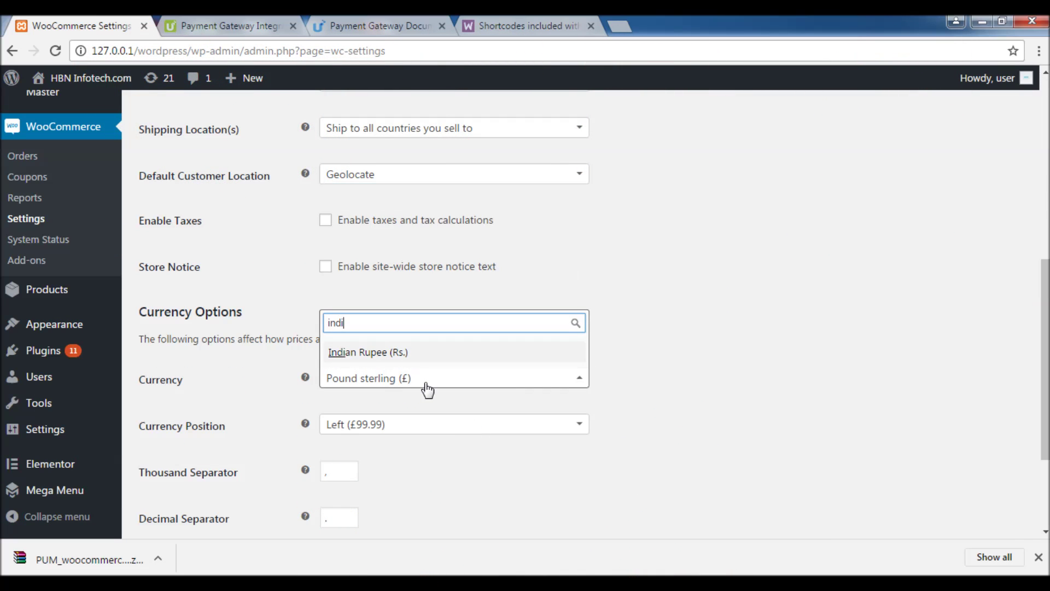
left_click(399, 356)
scroll(481, 372, "down", 2)
scroll(491, 375, "down", 1)
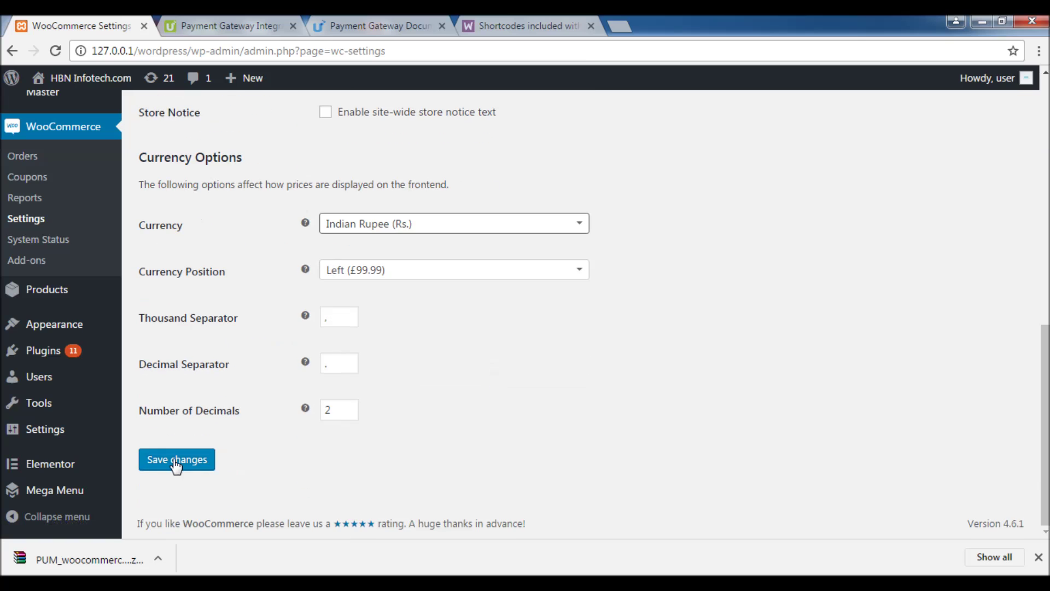
left_click(175, 462)
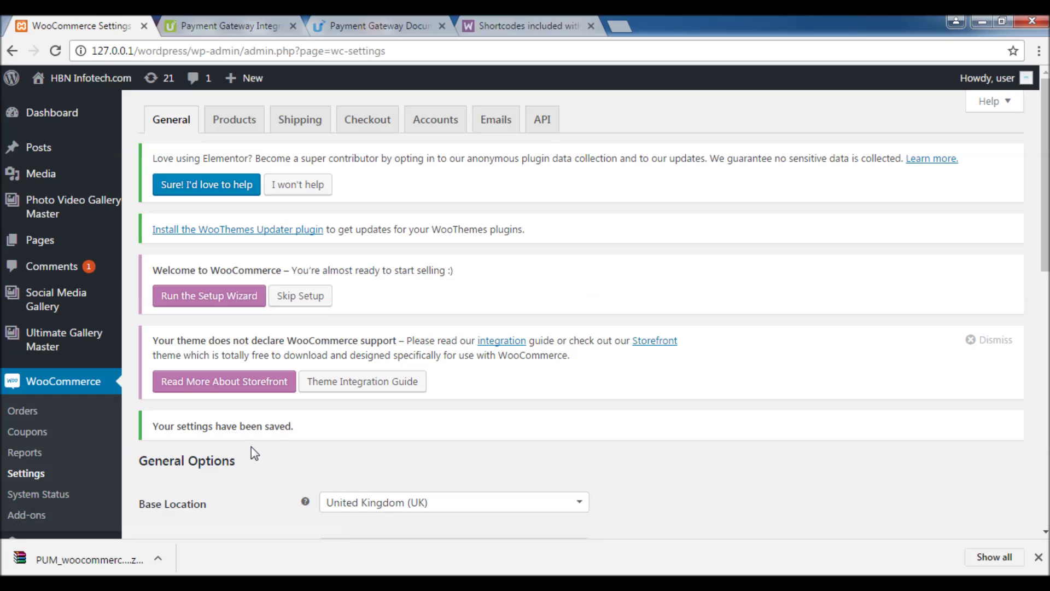
left_click(361, 124)
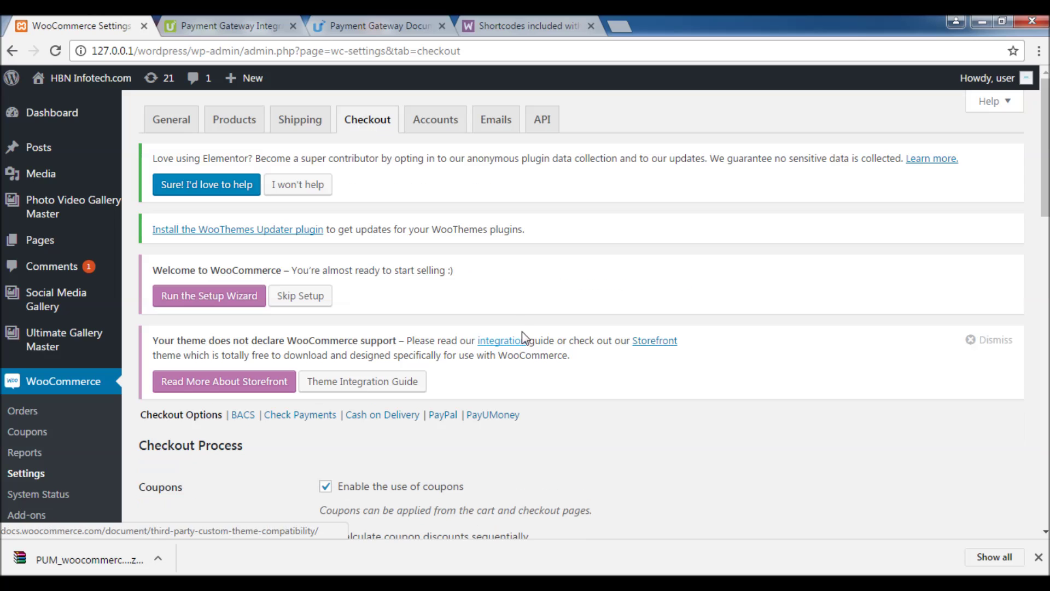
Open PayUMoney under Checkout Options to view its enabled gateway settings.
scroll(525, 329, "down", 3)
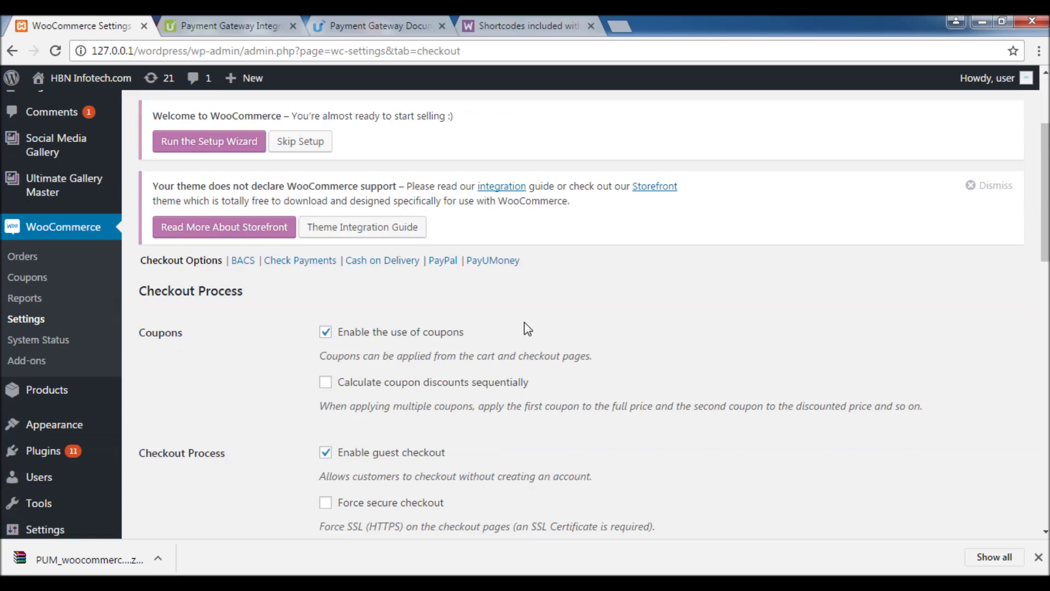
left_click(491, 260)
scroll(491, 257, "down", 10)
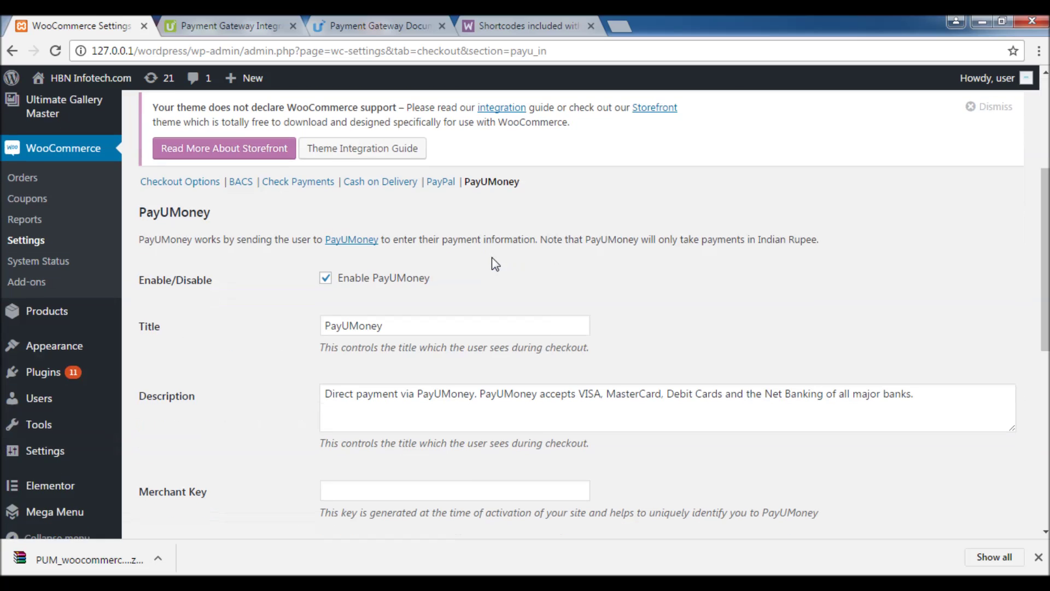
scroll(493, 259, "up", 3)
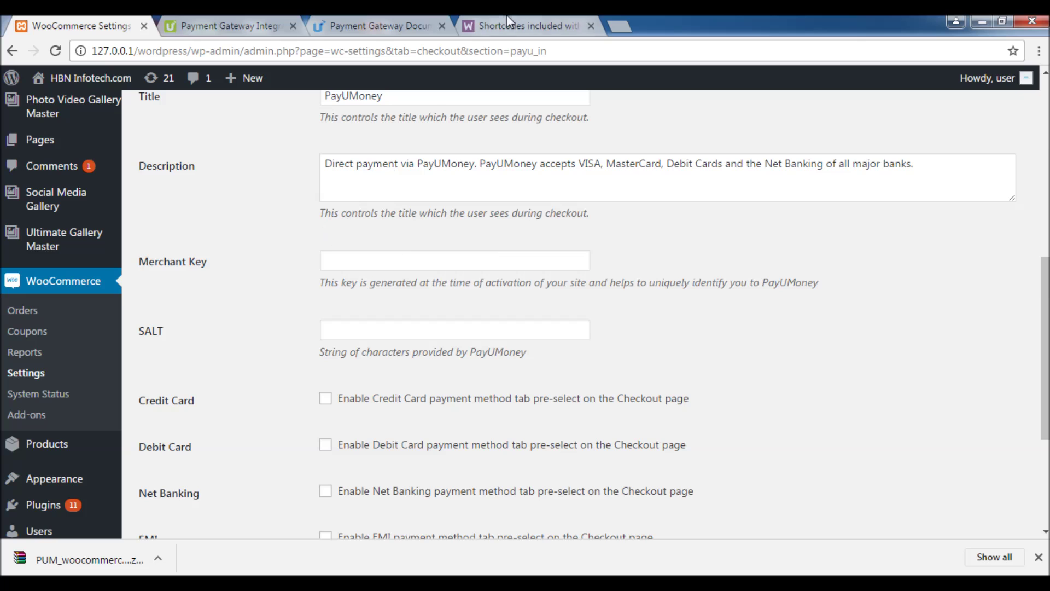
Copy the test merchant ID from PayU's documentation into the Merchant Key field.
left_click(405, 25)
left_click_drag(520, 288, 481, 291)
key("ctrl+c")
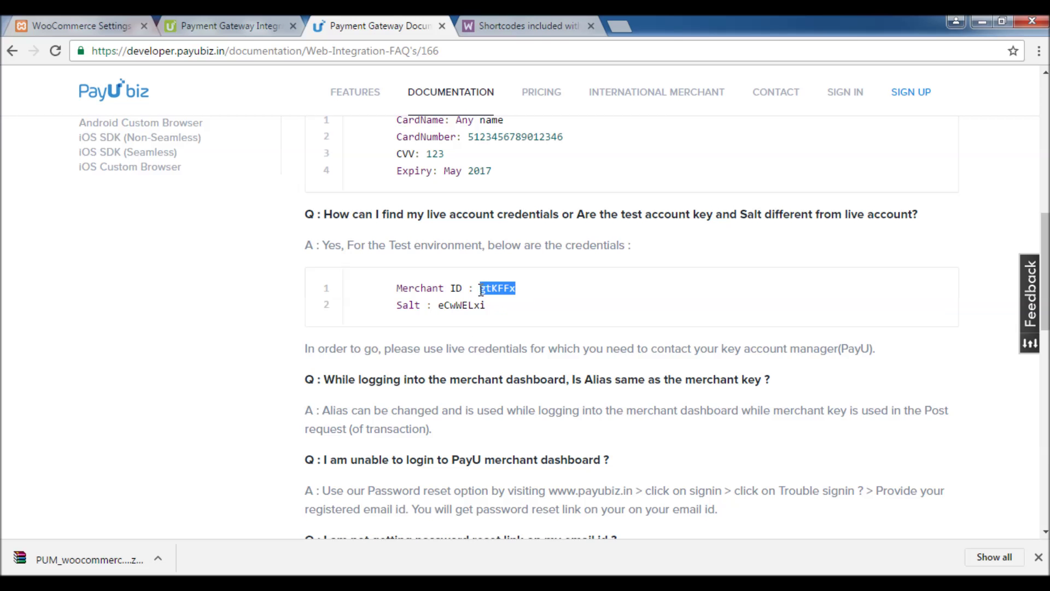
left_click(229, 26)
left_click(125, 28)
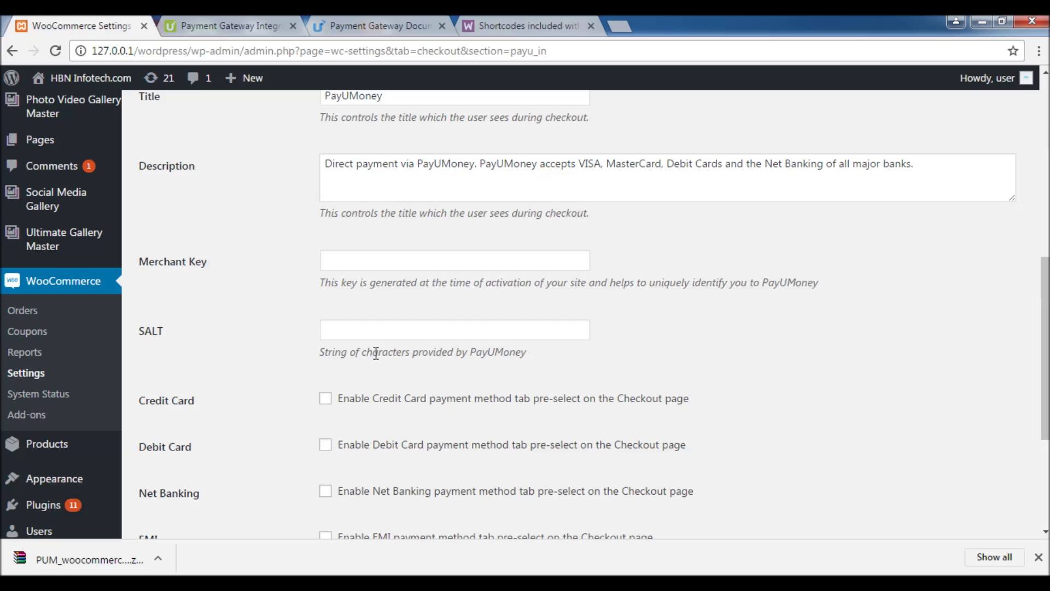
scroll(375, 353, "down", 2)
scroll(382, 328, "up", 2)
left_click(377, 261)
key("ctrl+v")
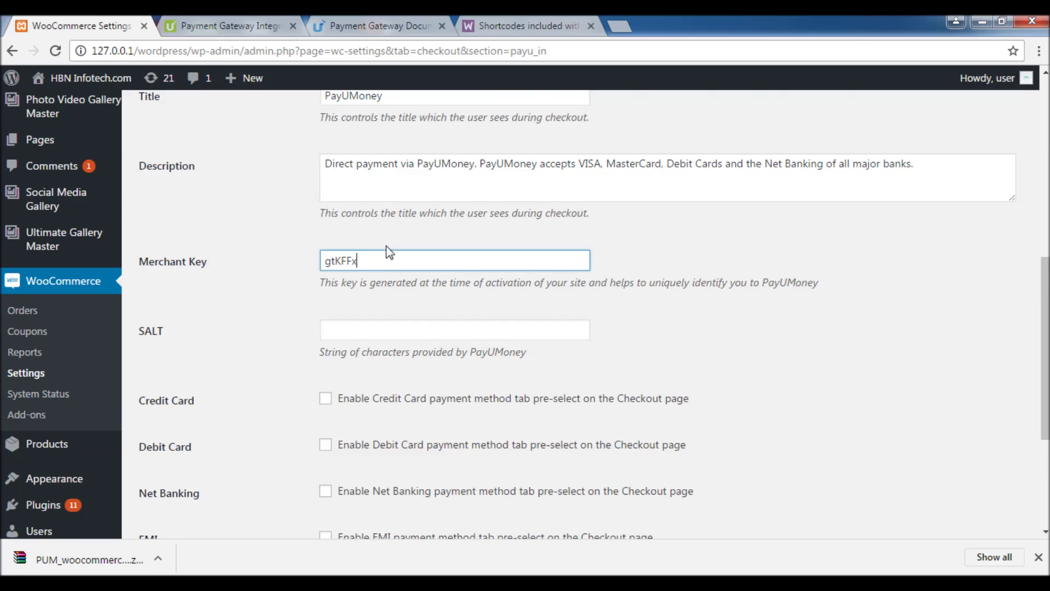
Copy the test salt from PayU's documentation into SALT and save the gateway settings.
left_click(375, 26)
left_click_drag(495, 306, 438, 306)
key("ctrl+c")
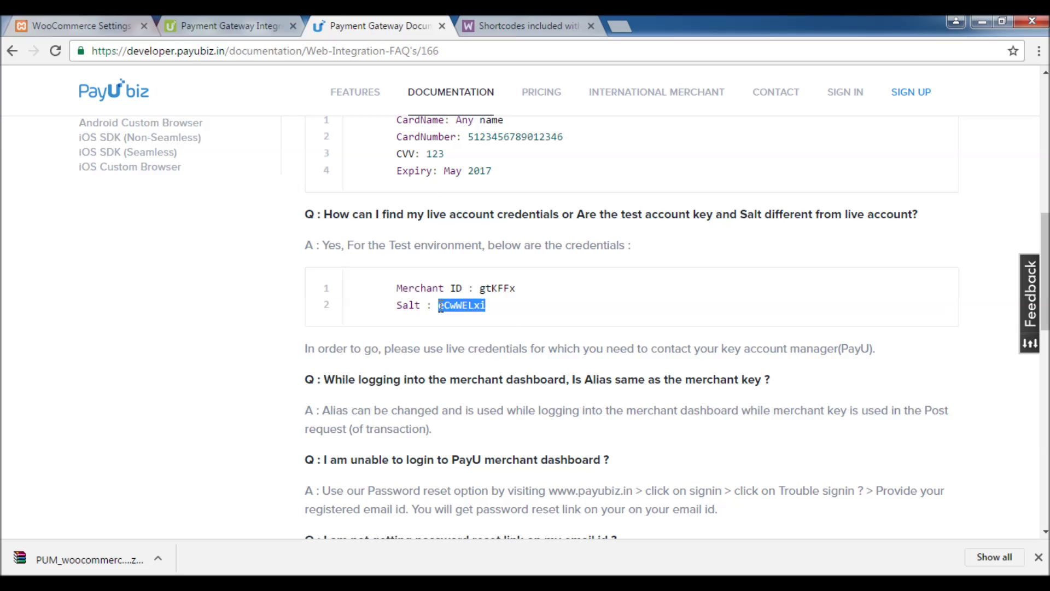
left_click(99, 26)
left_click(343, 330)
key("ctrl+v")
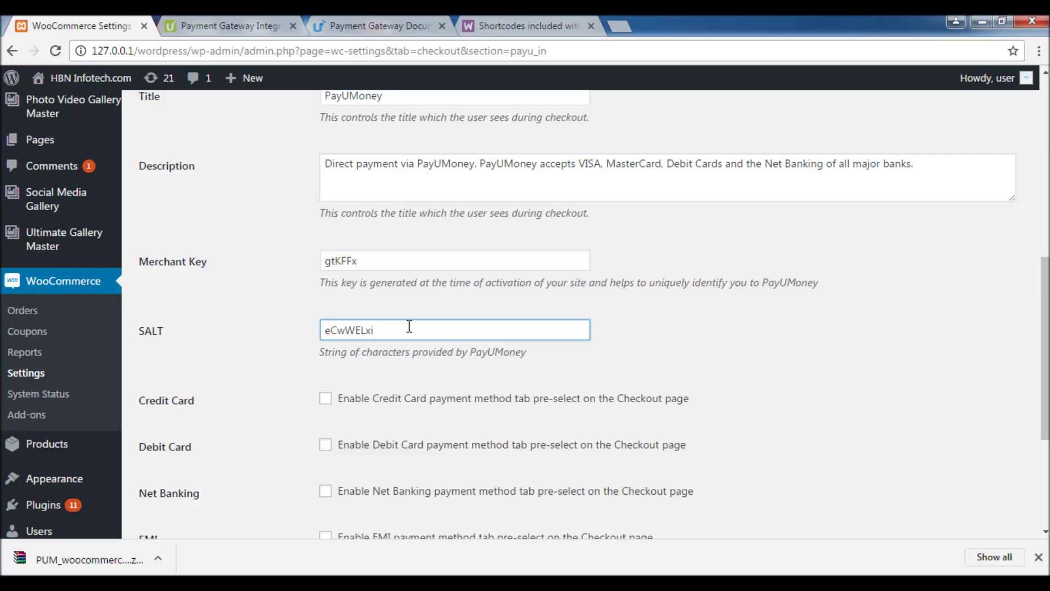
scroll(416, 330, "down", 1)
scroll(464, 317, "down", 3)
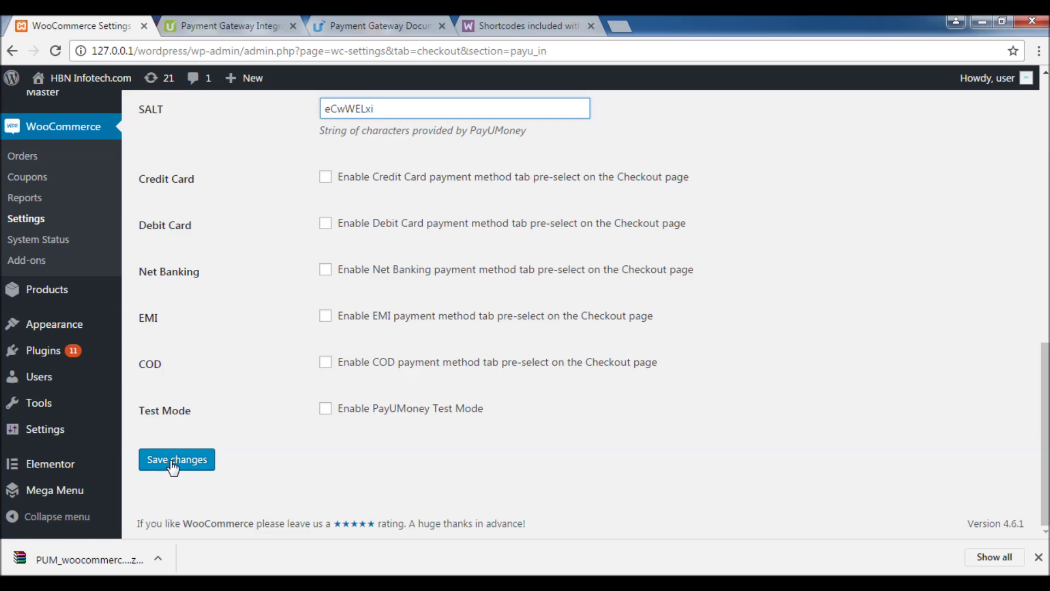
left_click(172, 465)
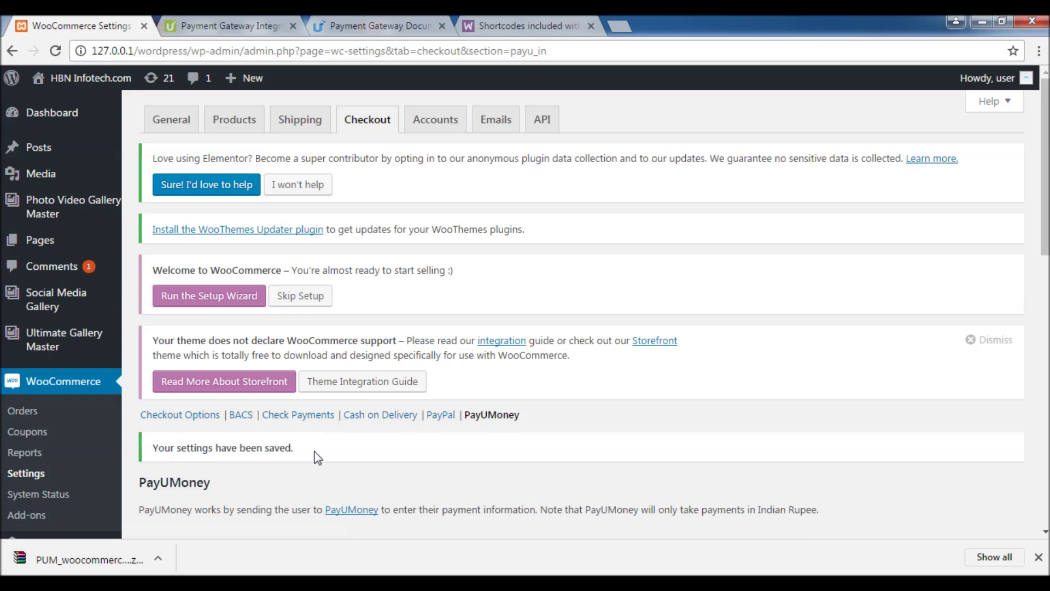
scroll(350, 444, "down", 1)
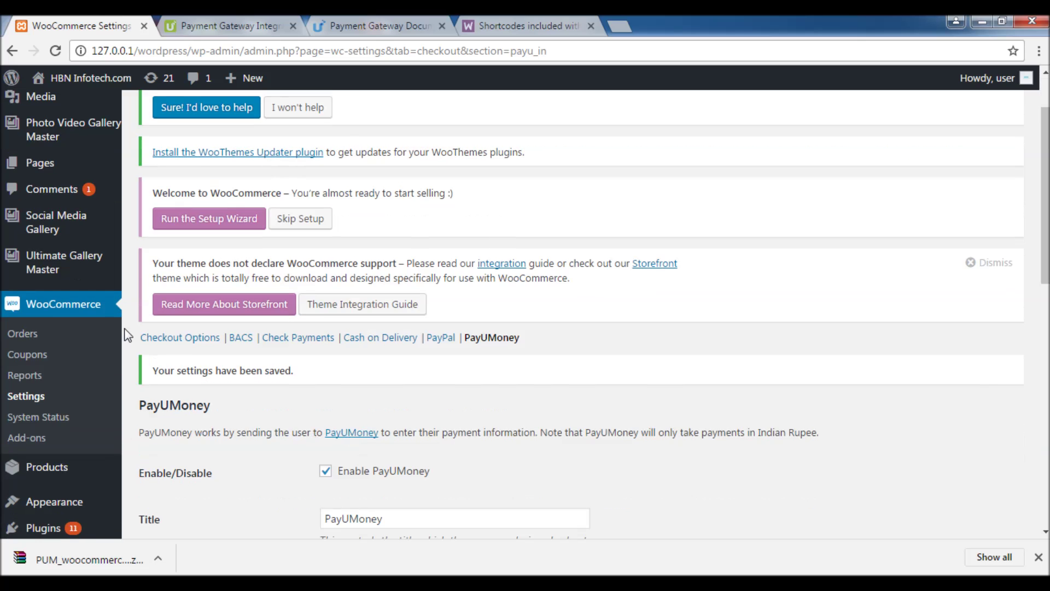
scroll(191, 339, "up", 1)
Publish a new page titled 'Product' whose body is the [products] shortcode.
mouse_move(32, 240)
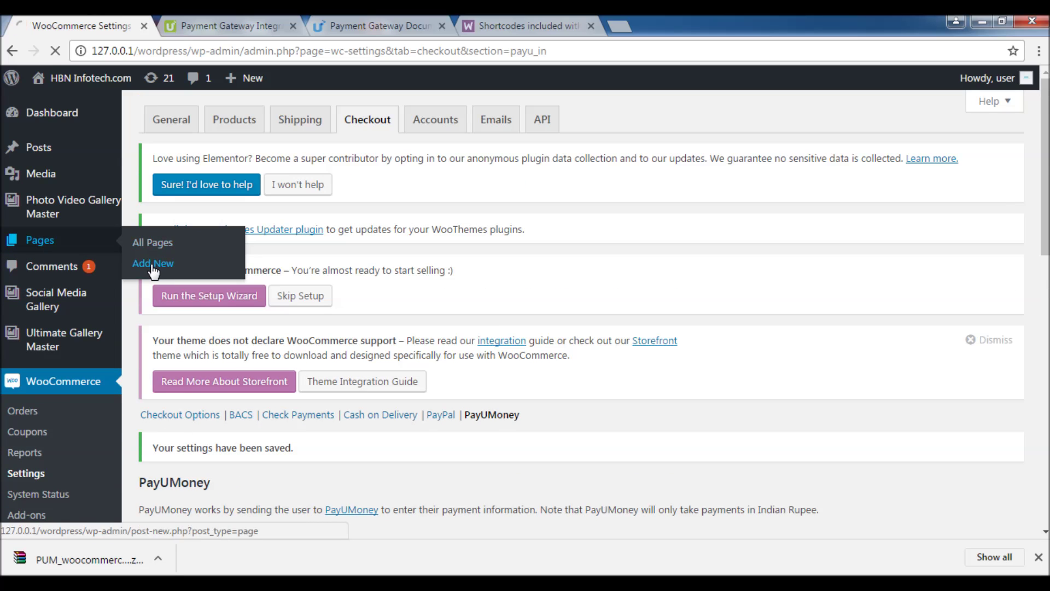
left_click(156, 263)
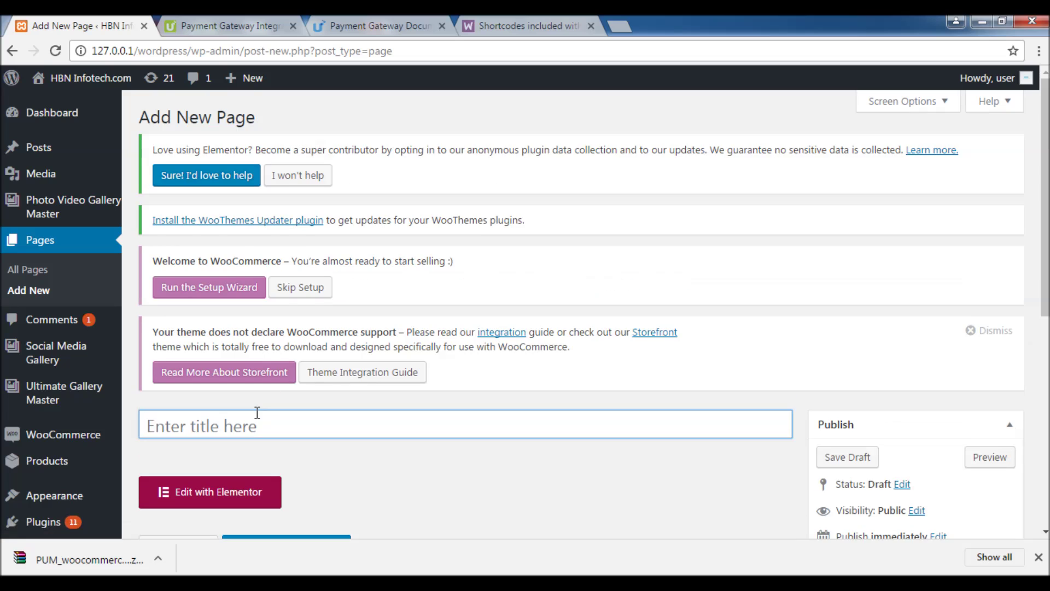
scroll(269, 392, "down", 1)
type("Pro")
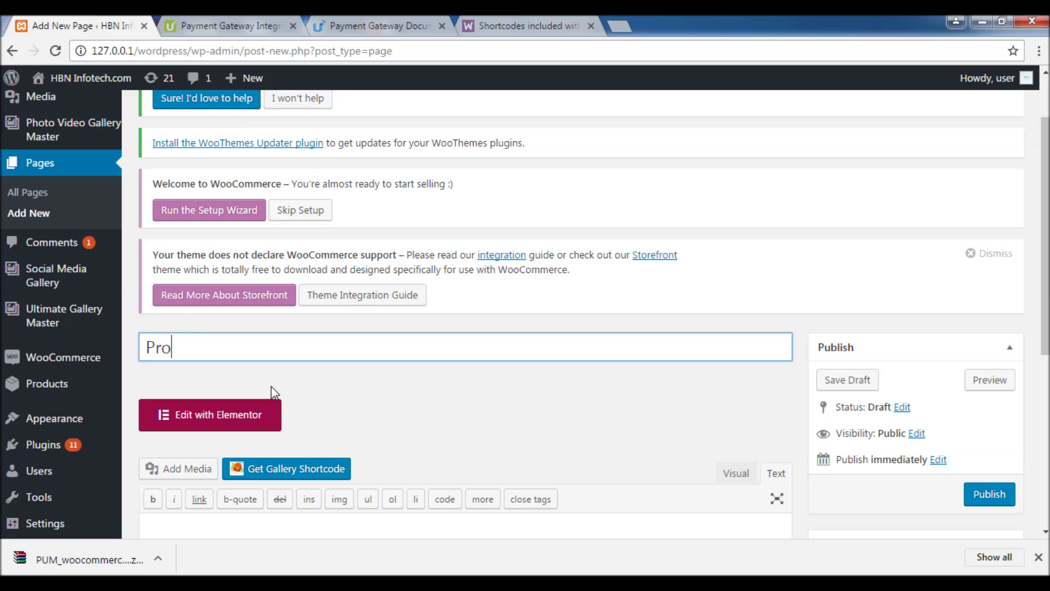
type("duct")
scroll(274, 391, "down", 2)
left_click(223, 377)
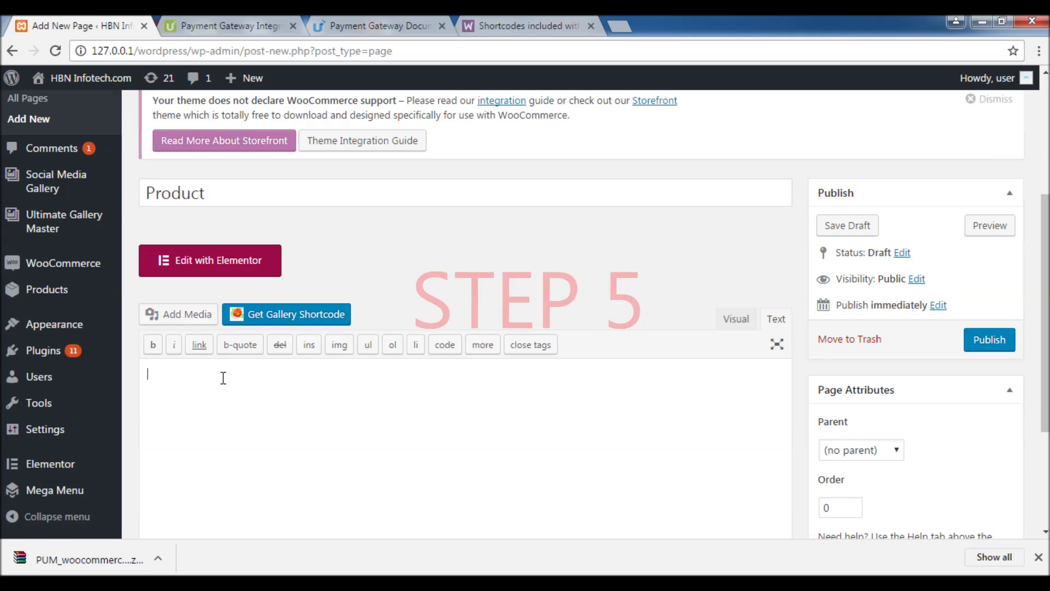
type("[")
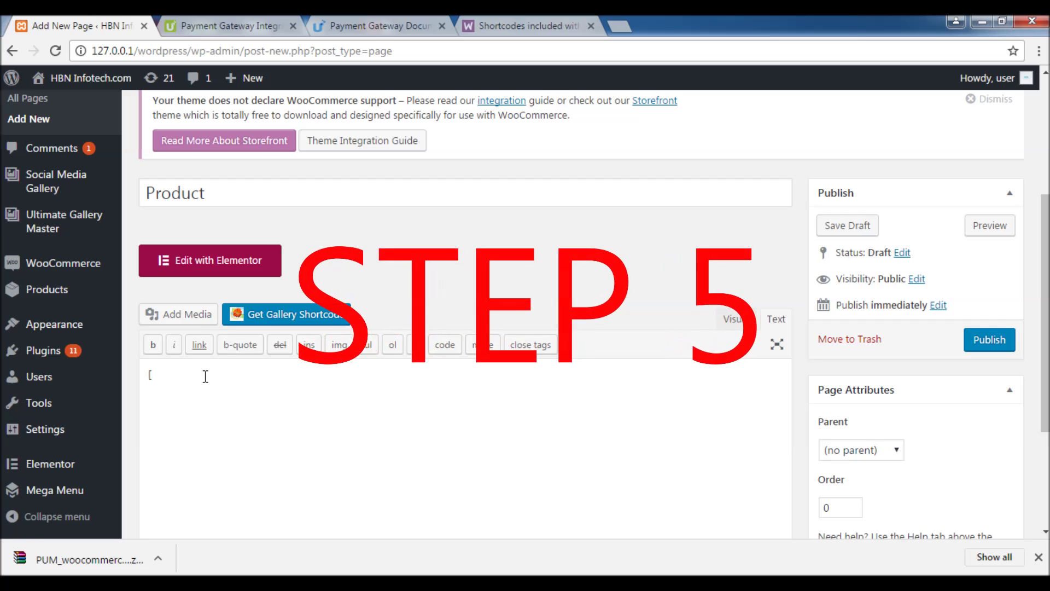
type("products]")
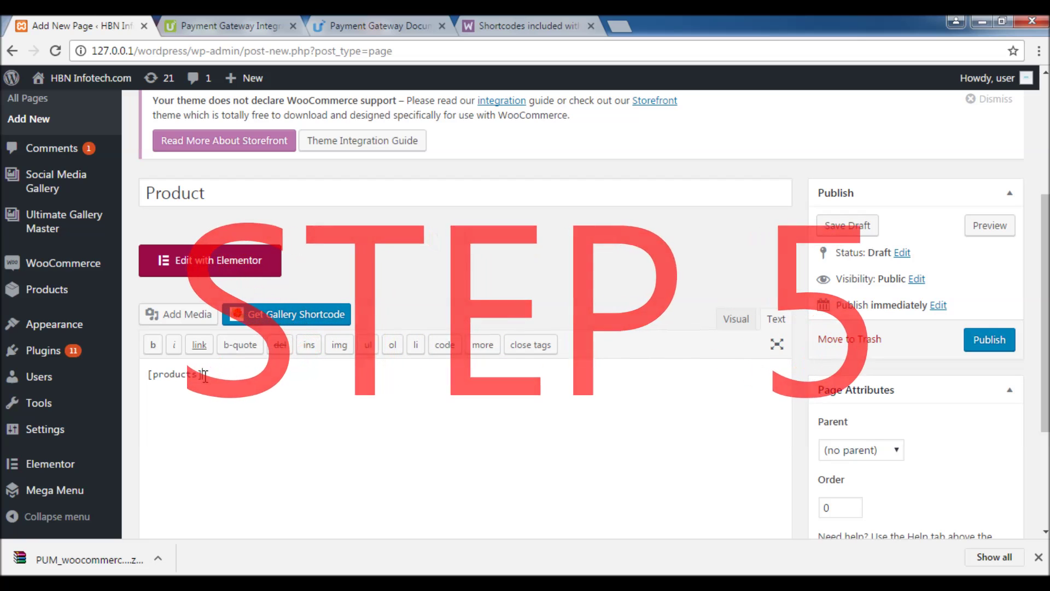
left_click(988, 340)
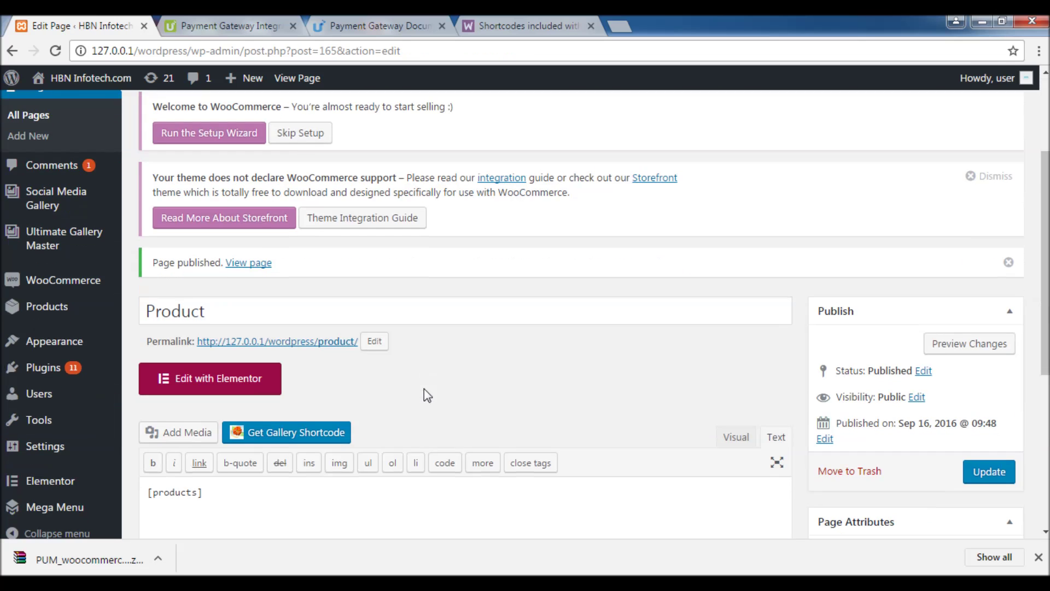
scroll(424, 388, "down", 1)
Publish a My Cart page containing the [woocommerce_cart] shortcode copied from the documentation.
scroll(425, 389, "up", 4)
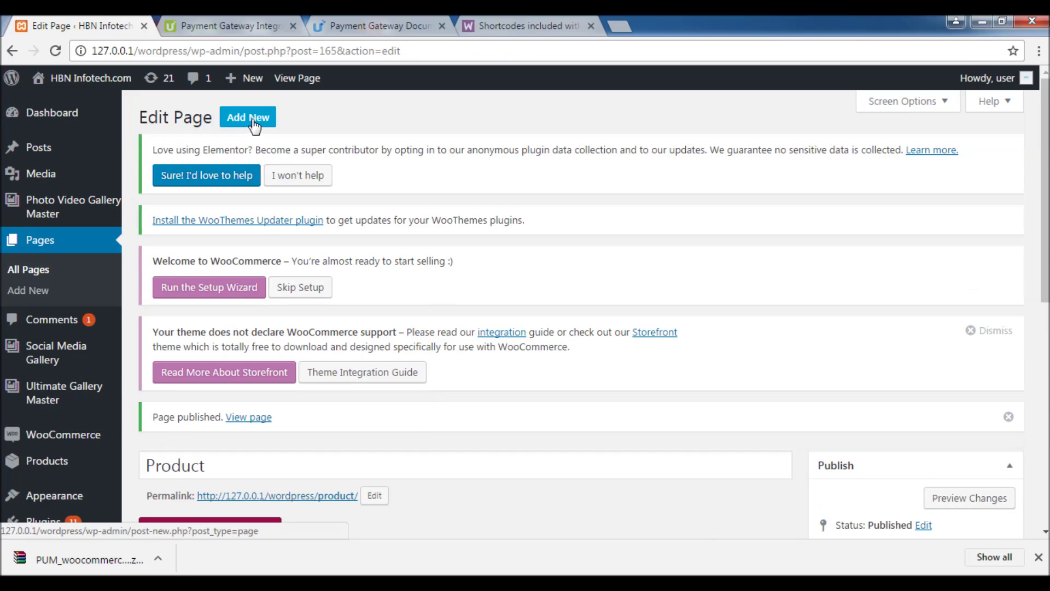
left_click(251, 119)
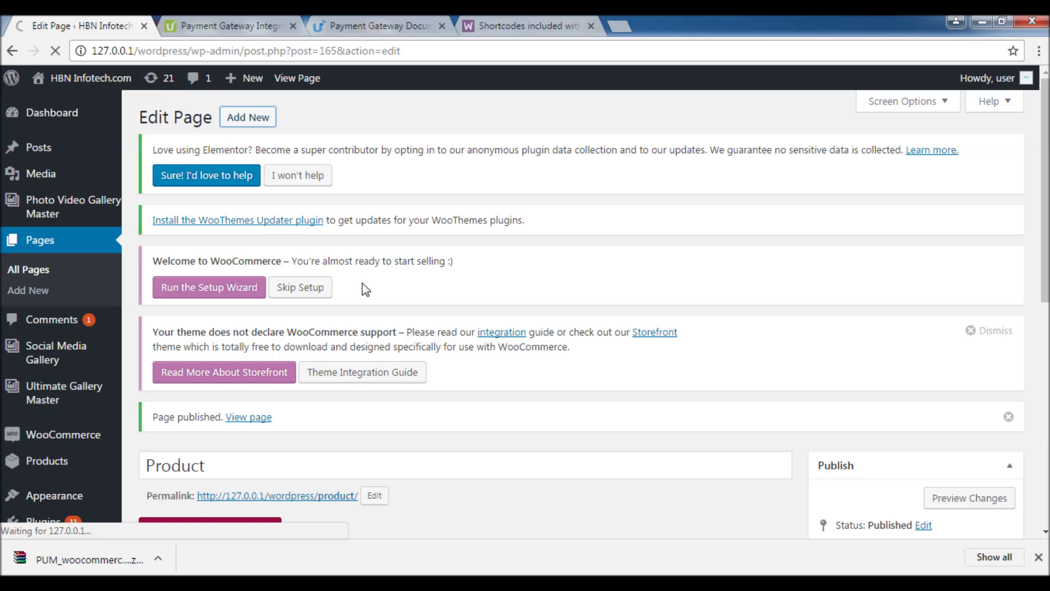
scroll(362, 284, "down", 3)
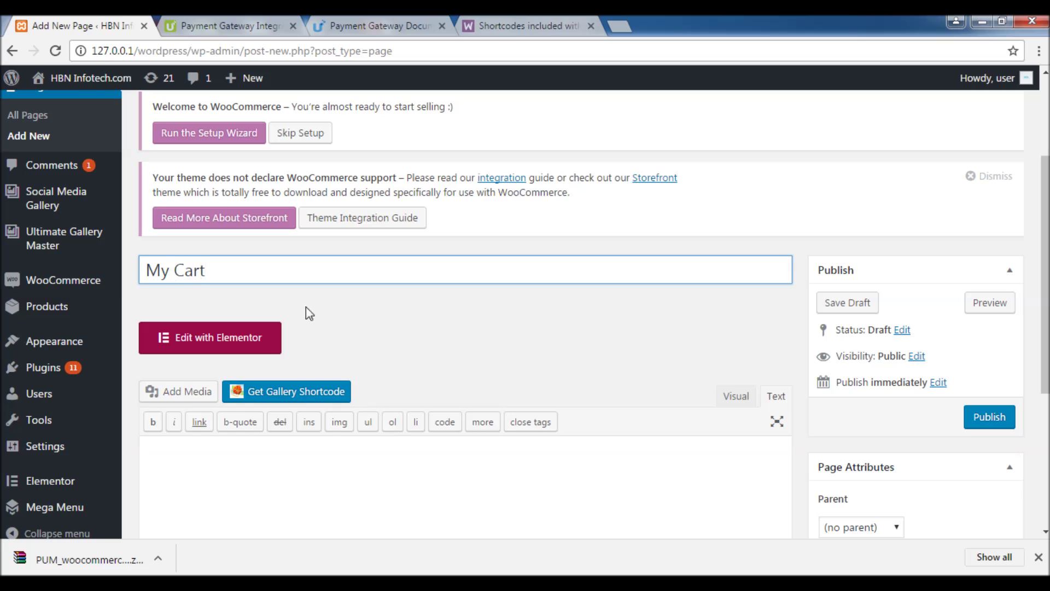
left_click(528, 27)
left_click_drag(558, 197, 435, 200)
key("ctrl+c")
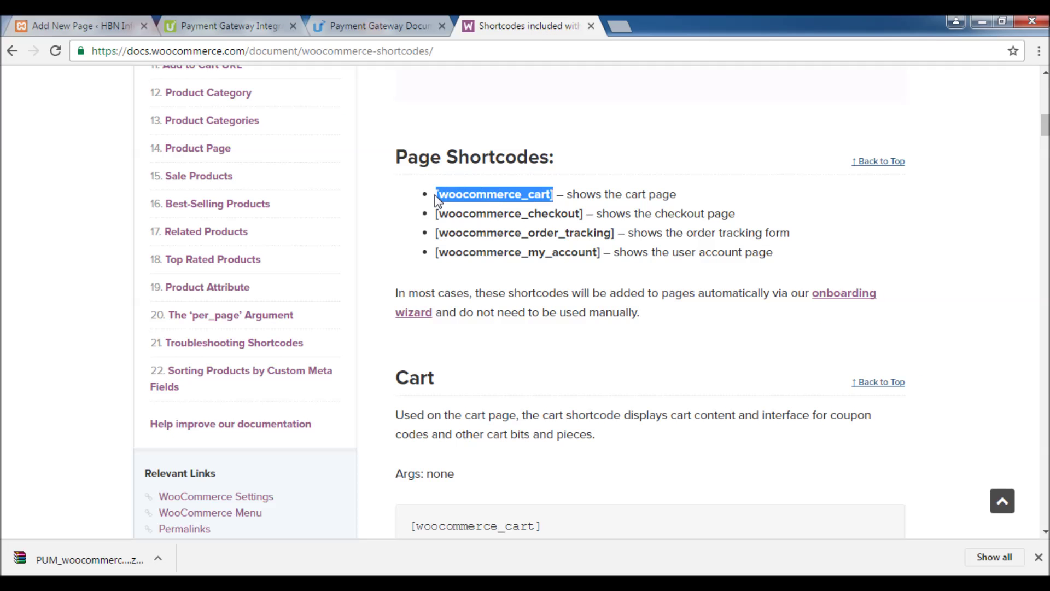
key("ctrl+1")
left_click(177, 462)
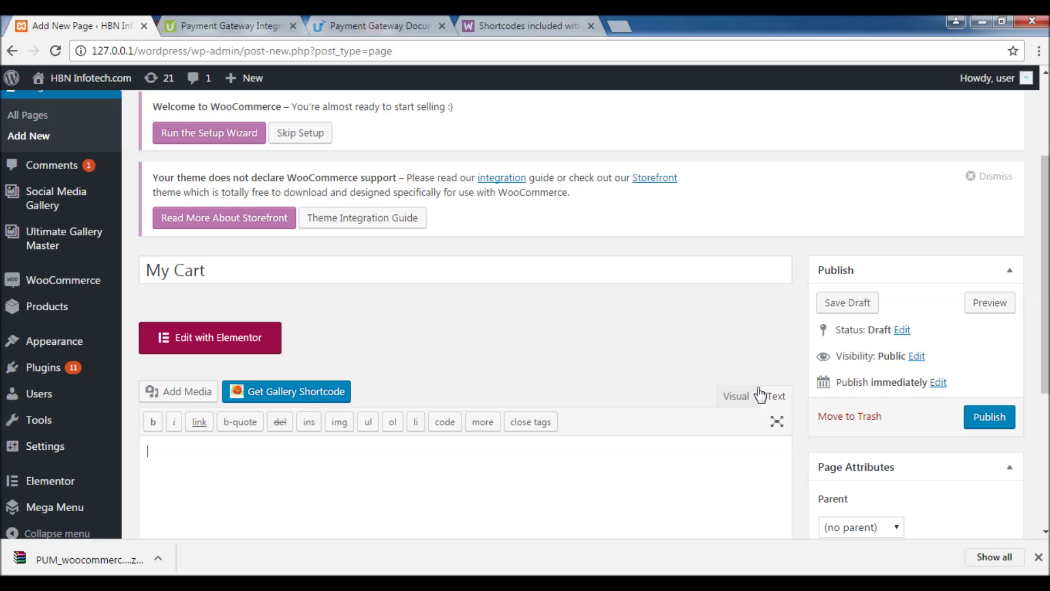
key("ctrl+v")
left_click(989, 417)
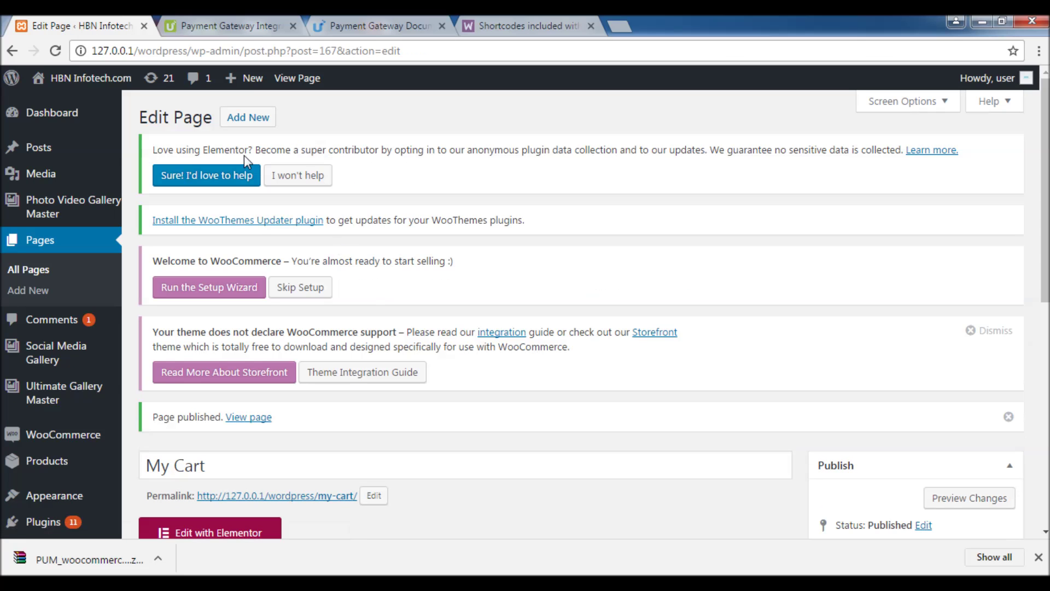
Publish a 'My Checkout' page containing the [woocommerce_checkout] shortcode.
left_click(247, 117)
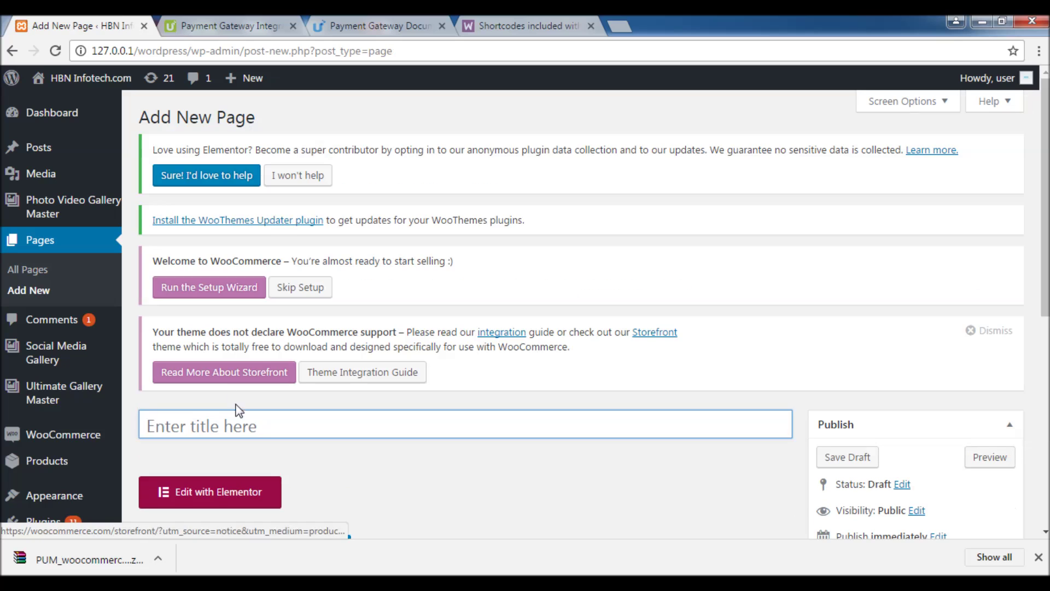
type("My Checkout")
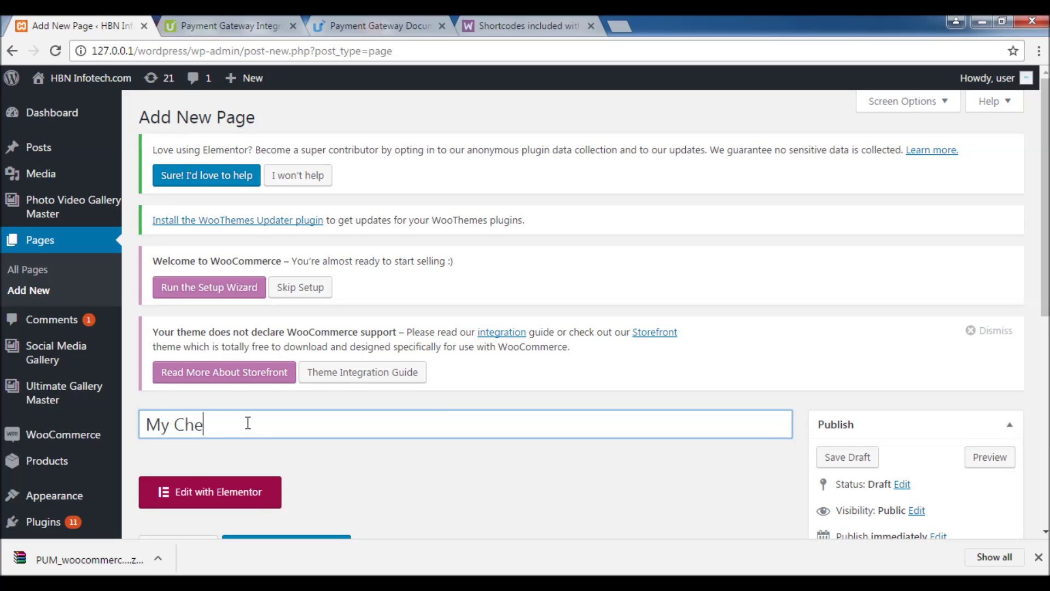
left_click(498, 29)
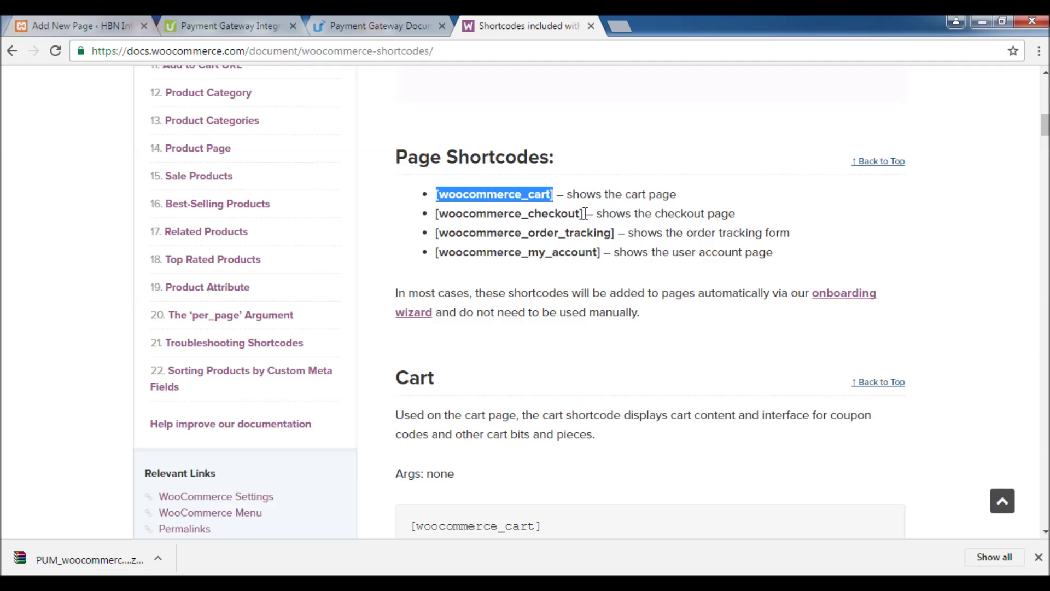
left_click_drag(585, 213, 437, 213)
key("ctrl+c")
left_click(110, 26)
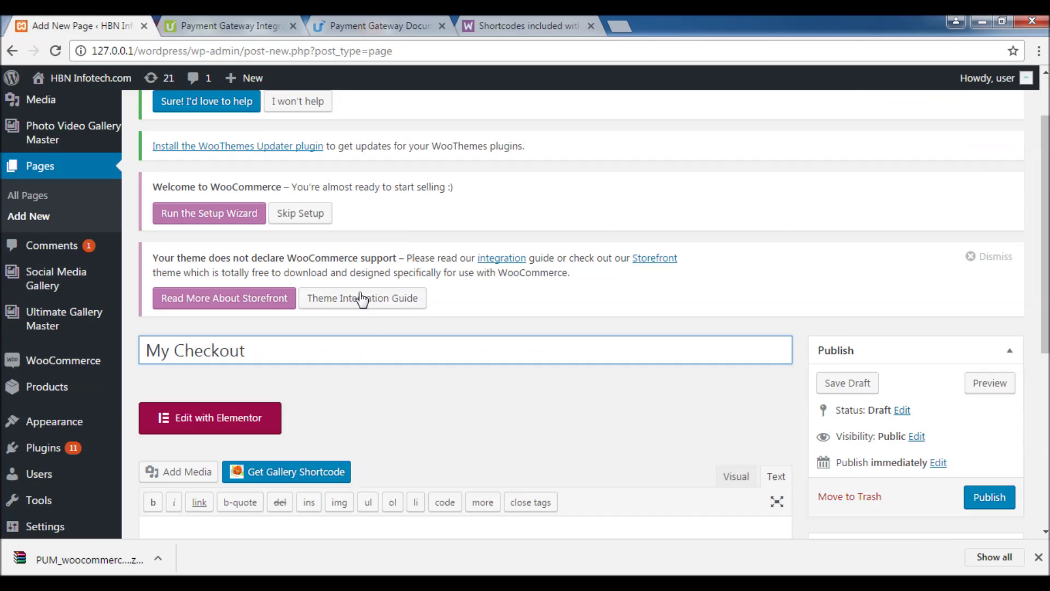
scroll(358, 298, "down", 3)
left_click(253, 379)
key("ctrl+v")
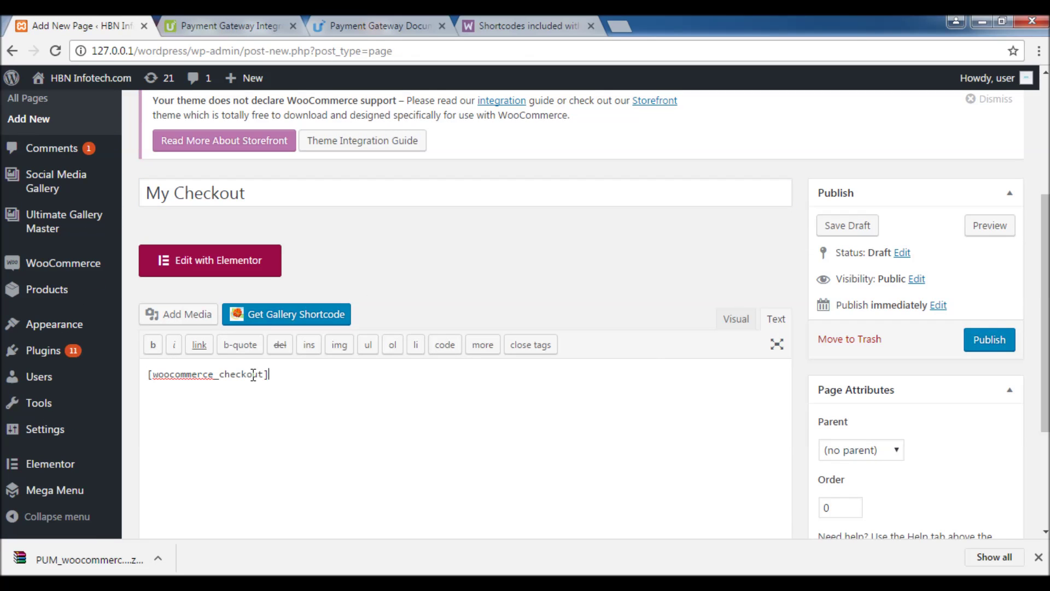
left_click(981, 359)
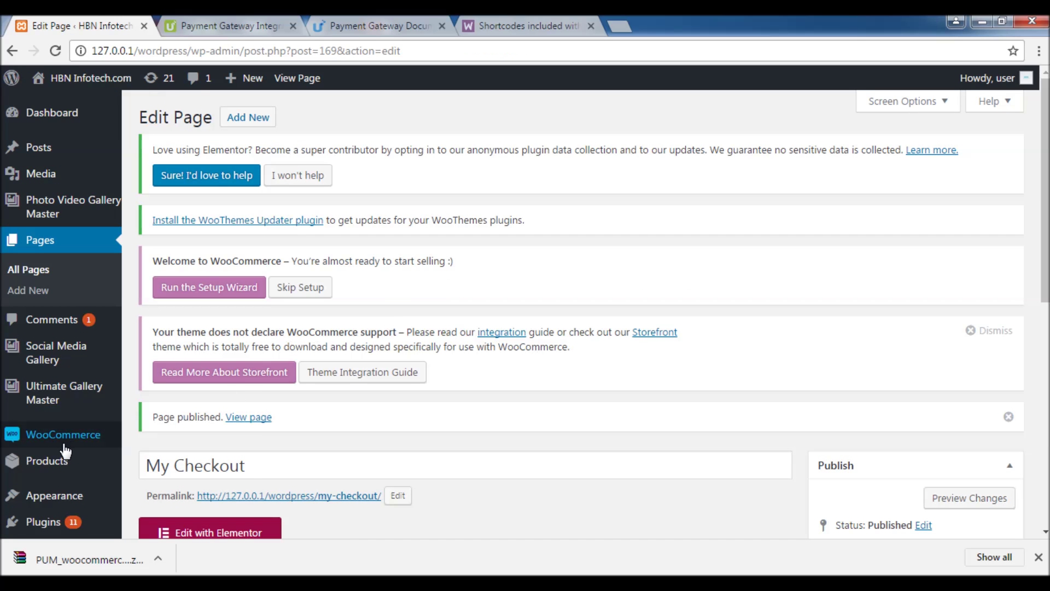
mouse_move(117, 446)
left_click(158, 460)
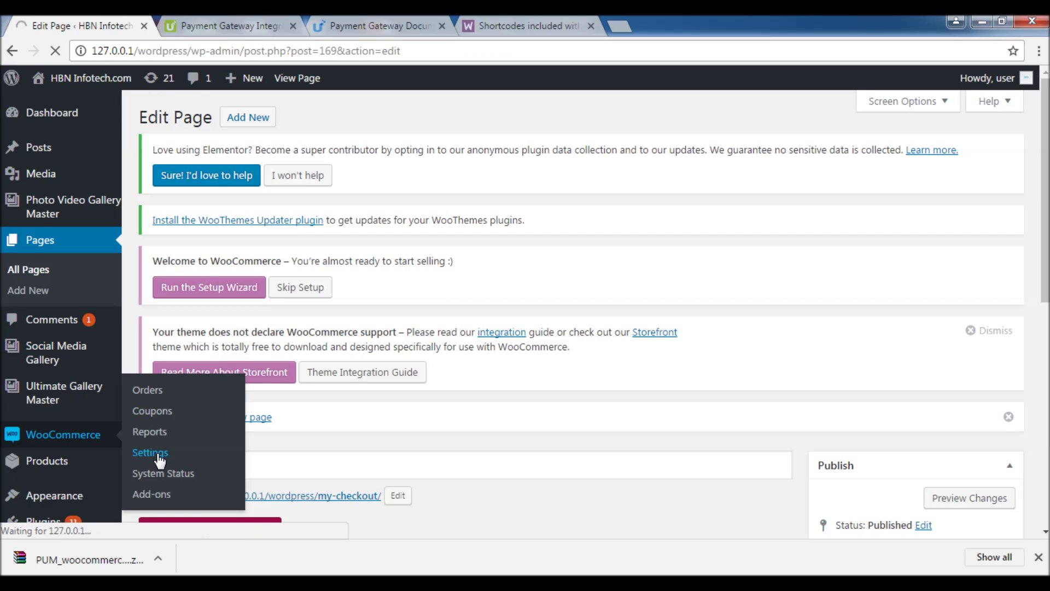
In WooCommerce checkout settings, set Cart Page to My Cart and Checkout Page to My Checkout.
scroll(485, 369, "down", 1)
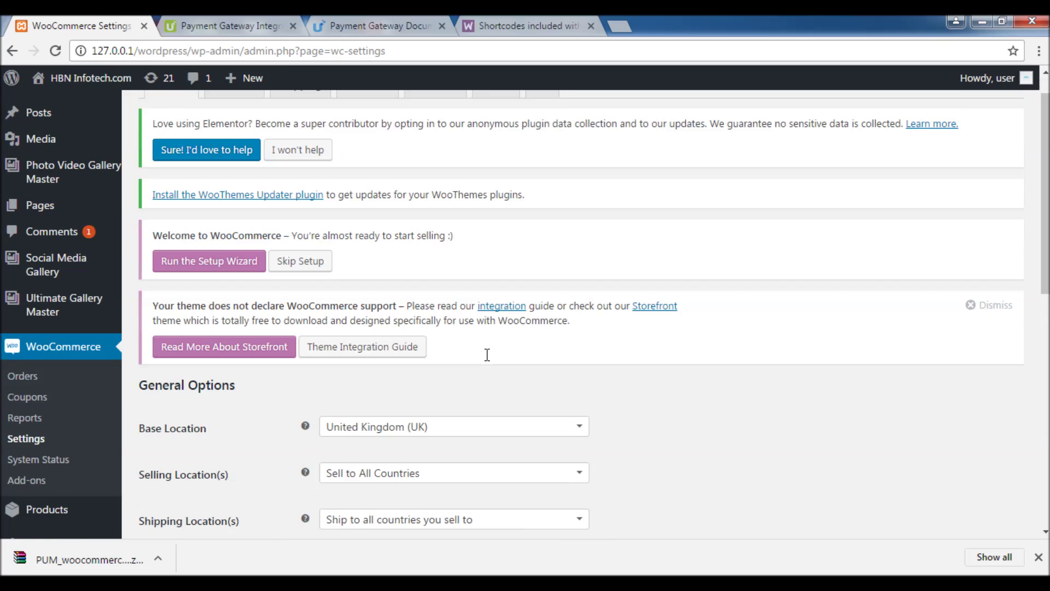
scroll(486, 354, "up", 1)
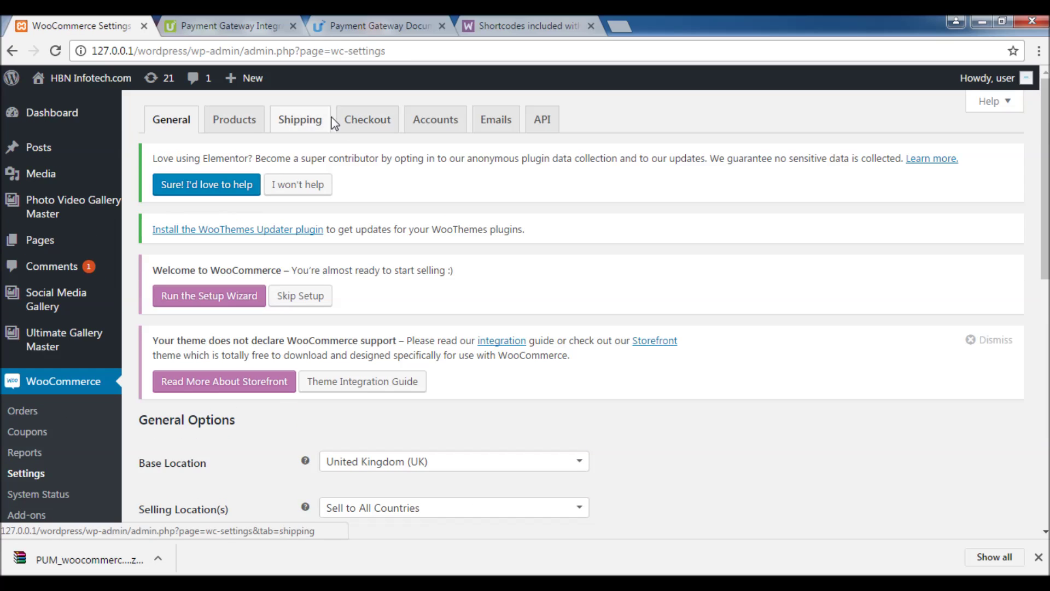
left_click(349, 124)
scroll(433, 297, "down", 5)
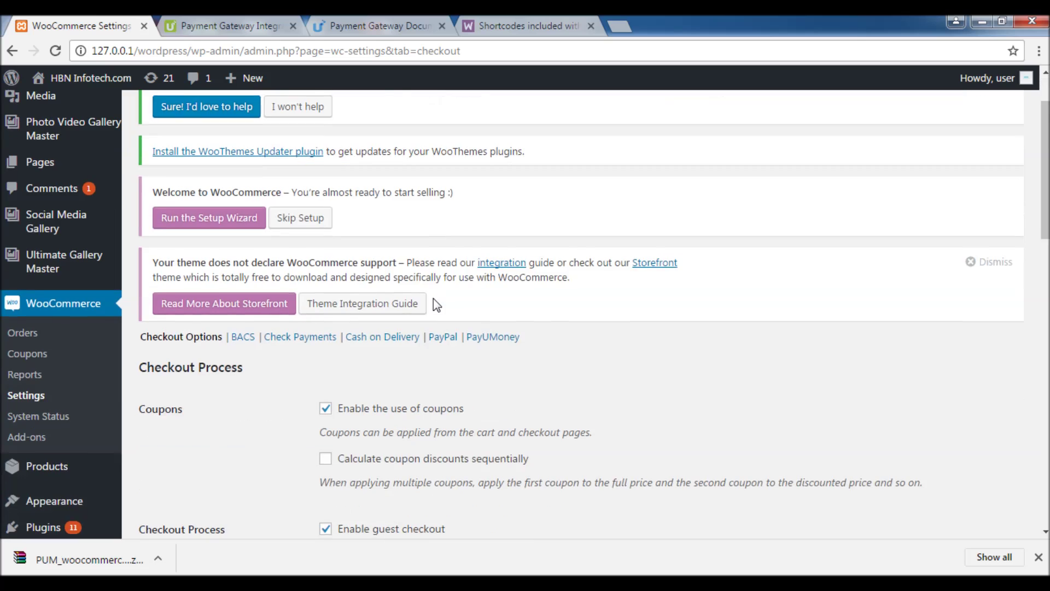
scroll(474, 281, "down", 5)
left_click(386, 178)
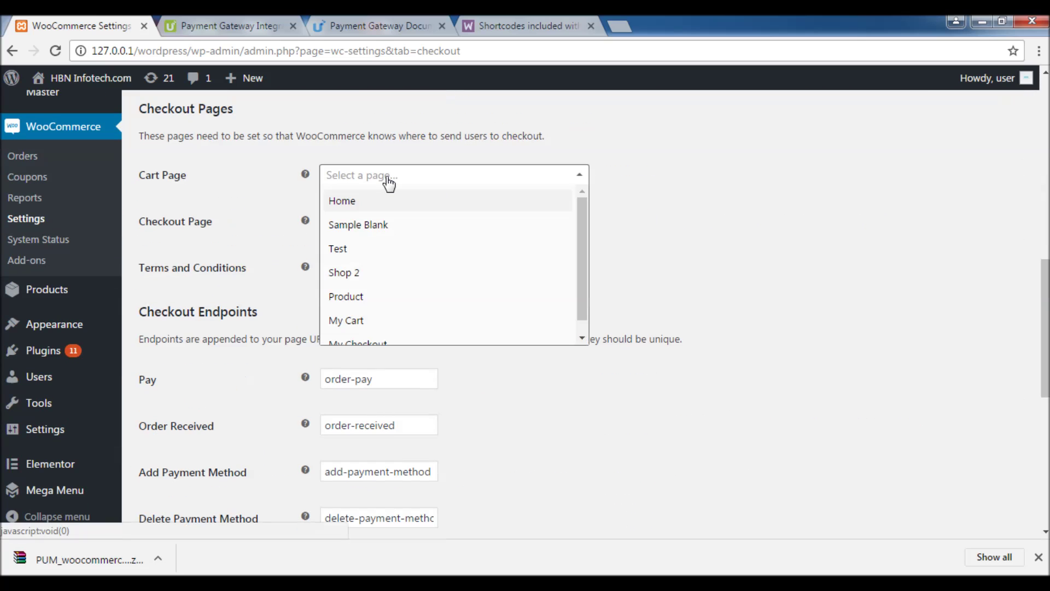
left_click(350, 320)
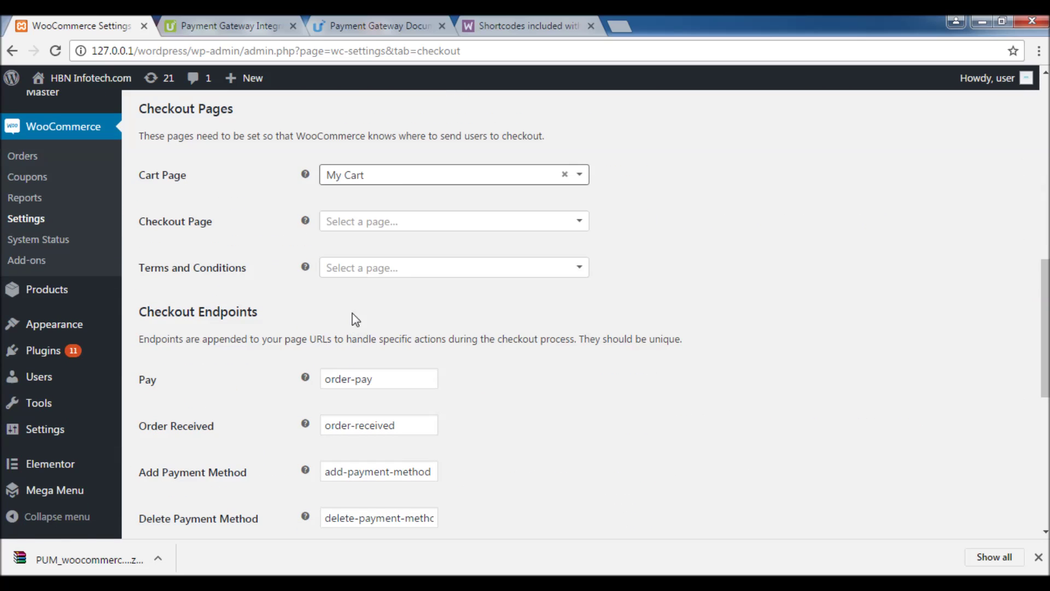
left_click(396, 223)
scroll(394, 337, "down", 1)
left_click(383, 375)
Save the checkout settings and show the All Pages list.
scroll(563, 311, "down", 7)
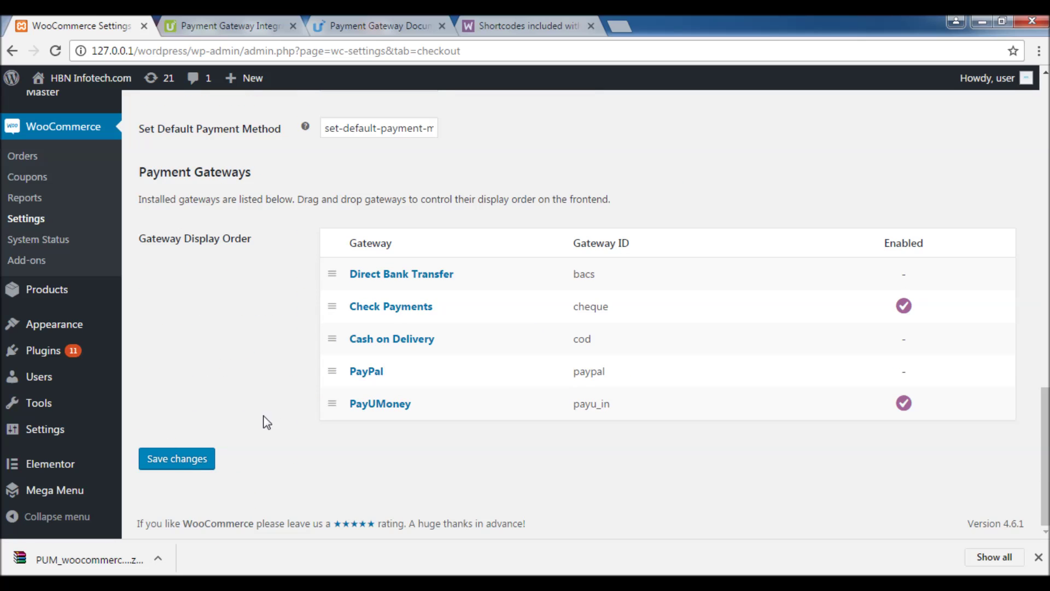
left_click(182, 464)
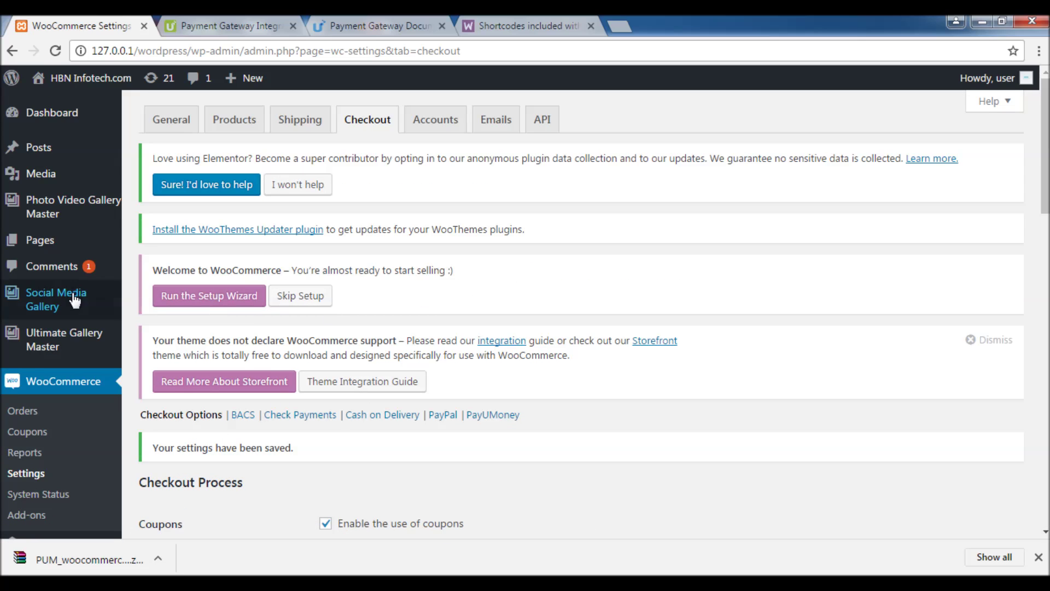
mouse_move(47, 244)
left_click(148, 244)
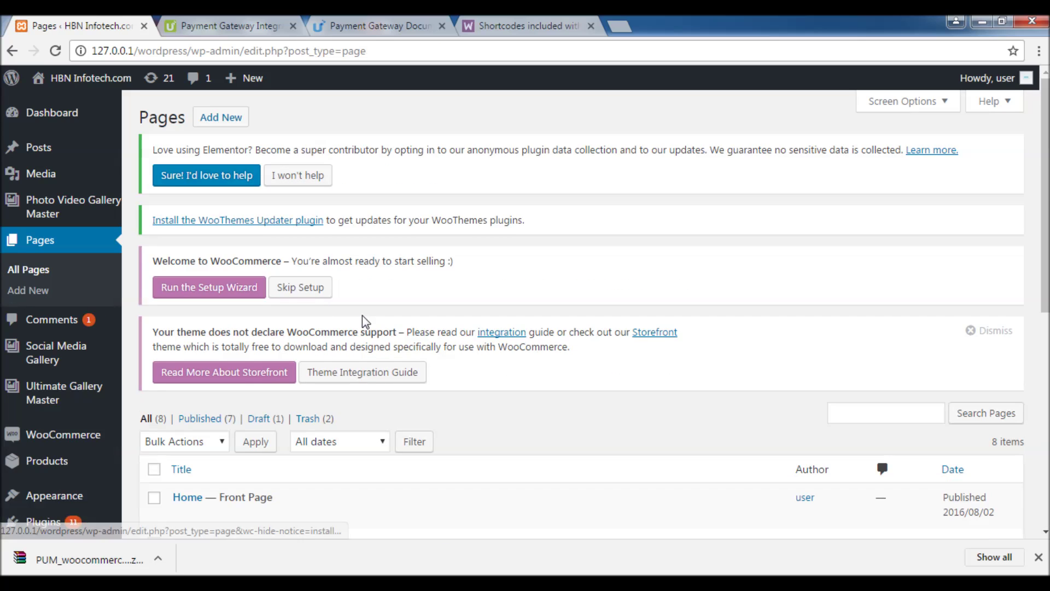
View the published Product page and add the Rs.18.00 Happy Ninja shirt to the cart.
scroll(362, 317, "down", 5)
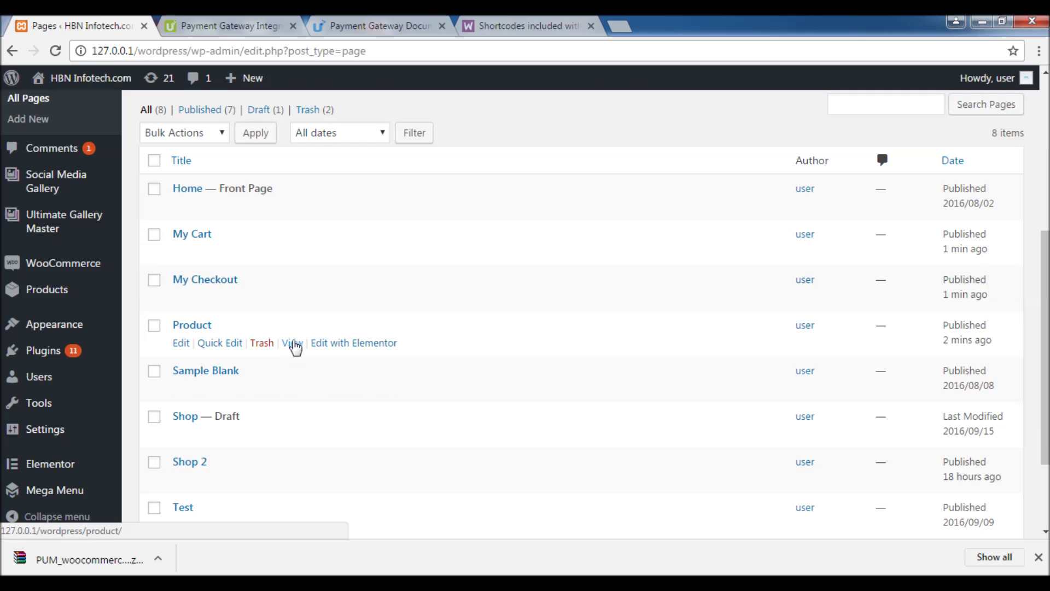
left_click(293, 344)
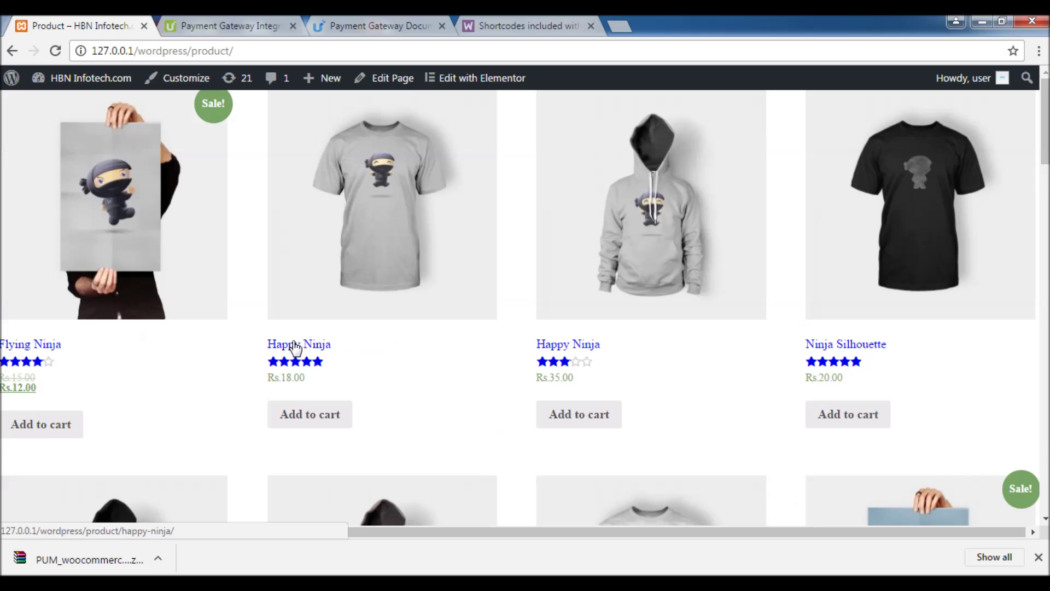
scroll(326, 326, "down", 1)
scroll(323, 370, "up", 1)
scroll(304, 343, "down", 1)
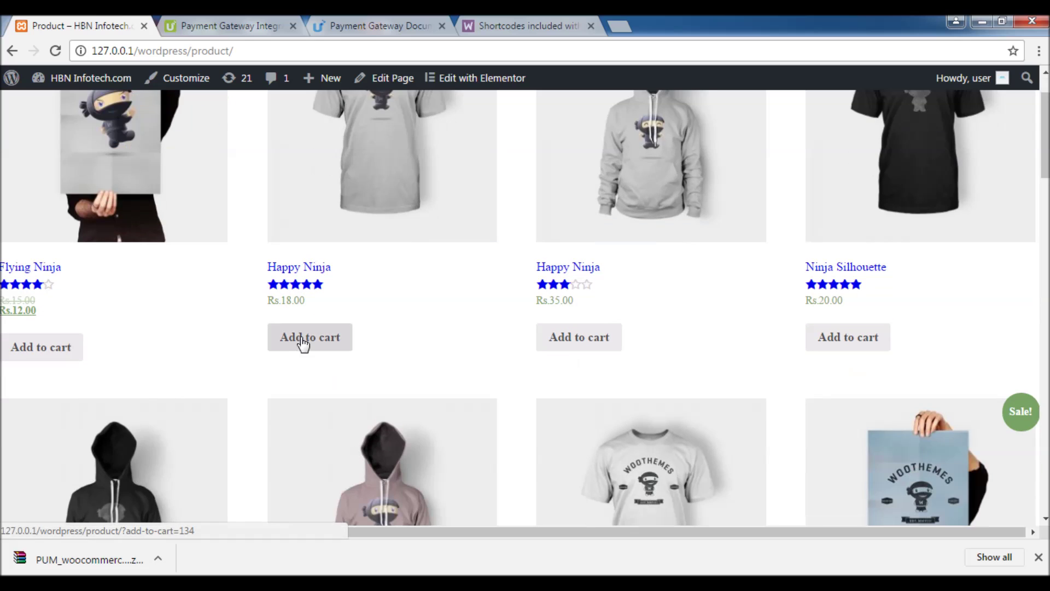
left_click(304, 343)
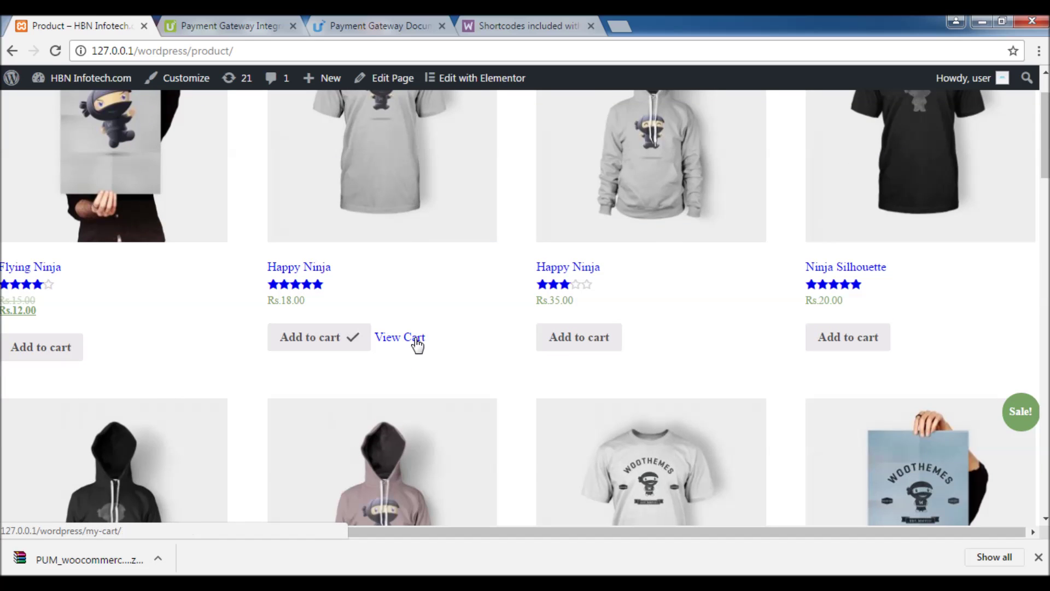
Go from the cart to checkout and choose PayUMoney as the payment method.
left_click(415, 344)
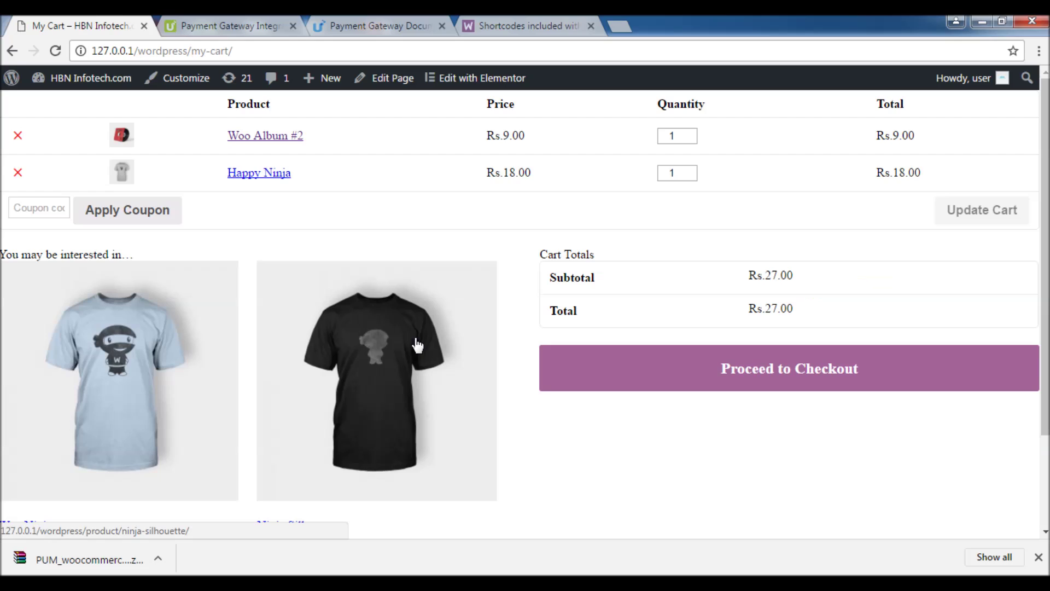
scroll(420, 333, "down", 2)
scroll(424, 335, "up", 2)
left_click(682, 369)
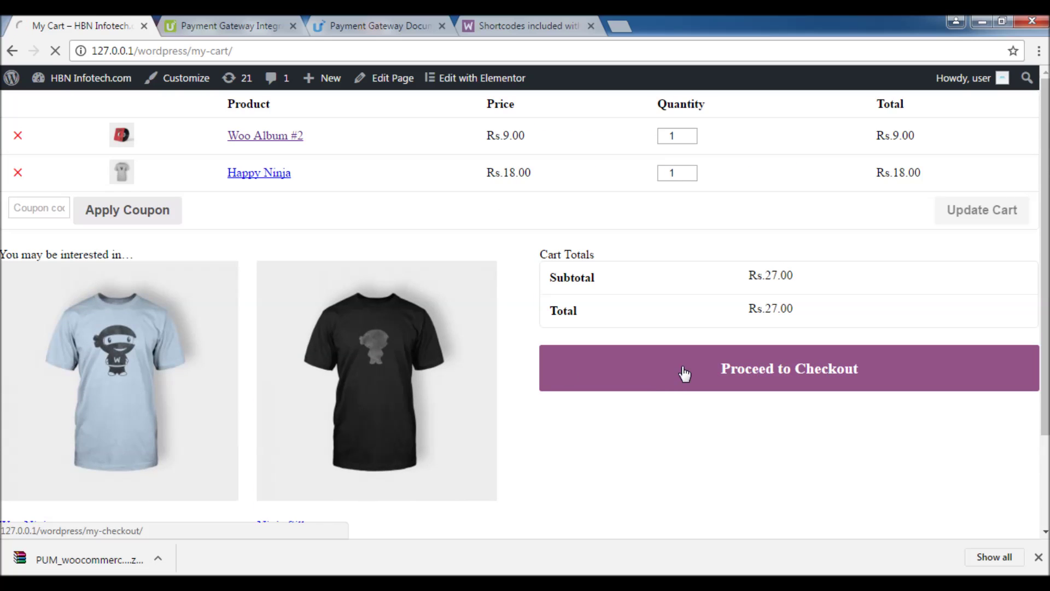
scroll(370, 307, "down", 7)
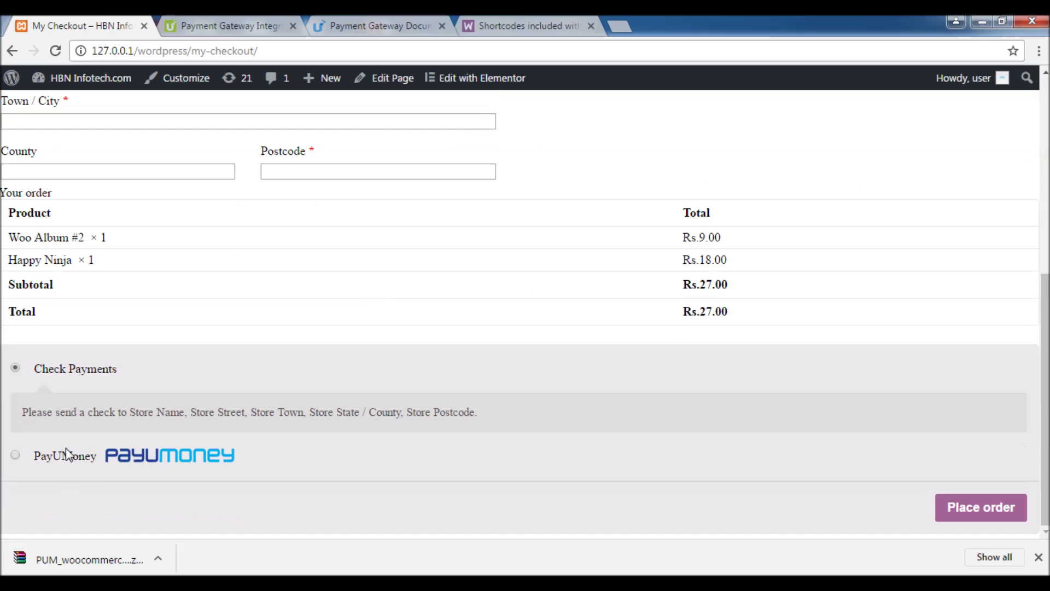
left_click(15, 456)
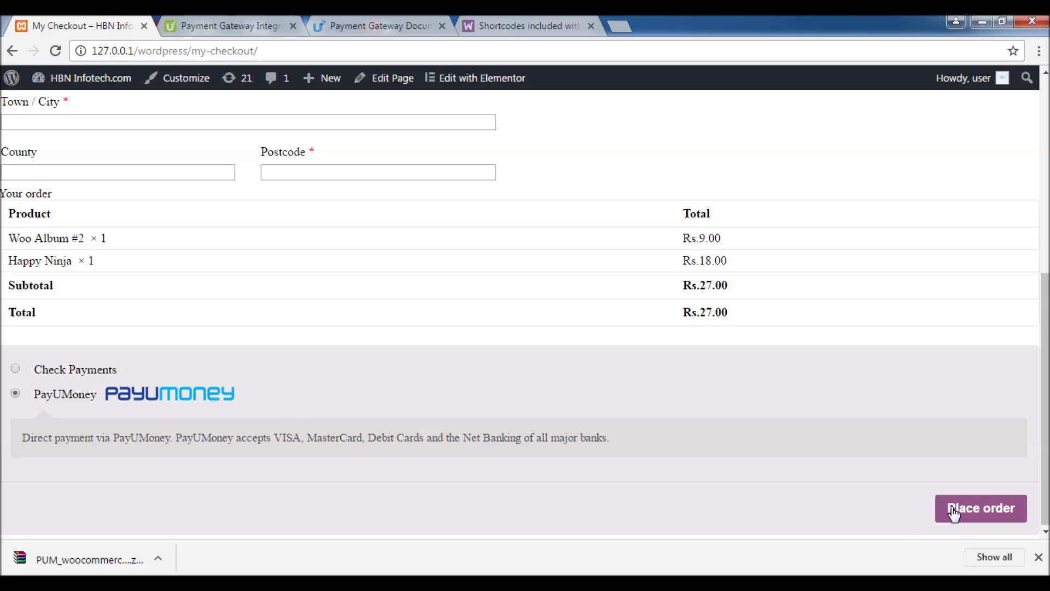